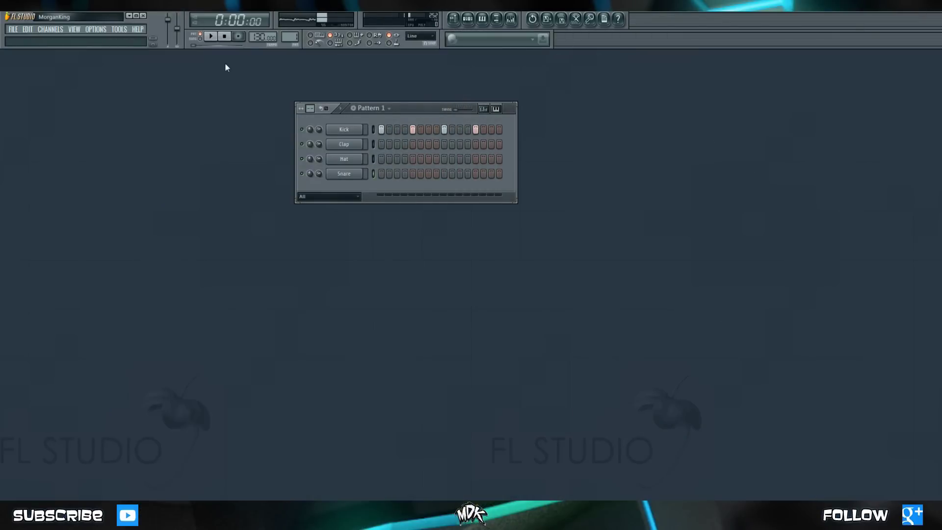
Play back the kick pattern briefly and browse to the Packs > Drums > Kicks folder for the Kick channel's sample
click(211, 37)
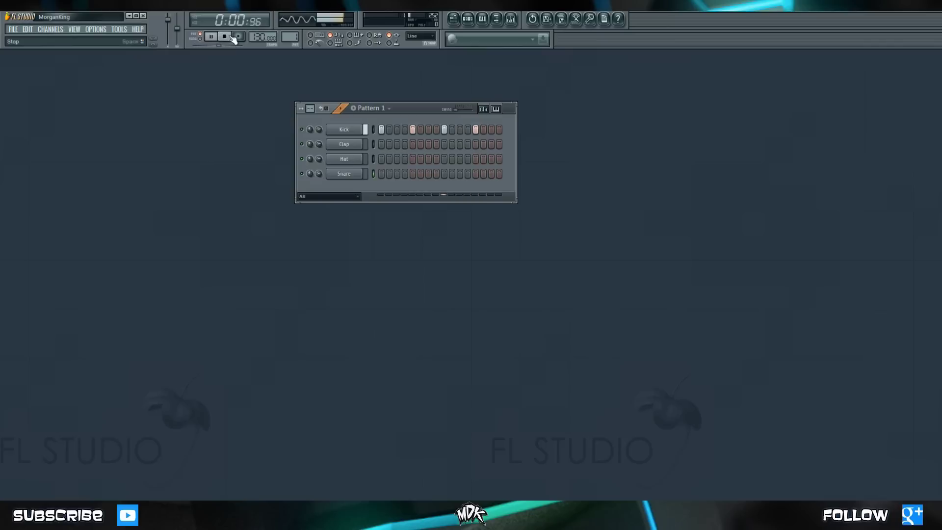
click(230, 36)
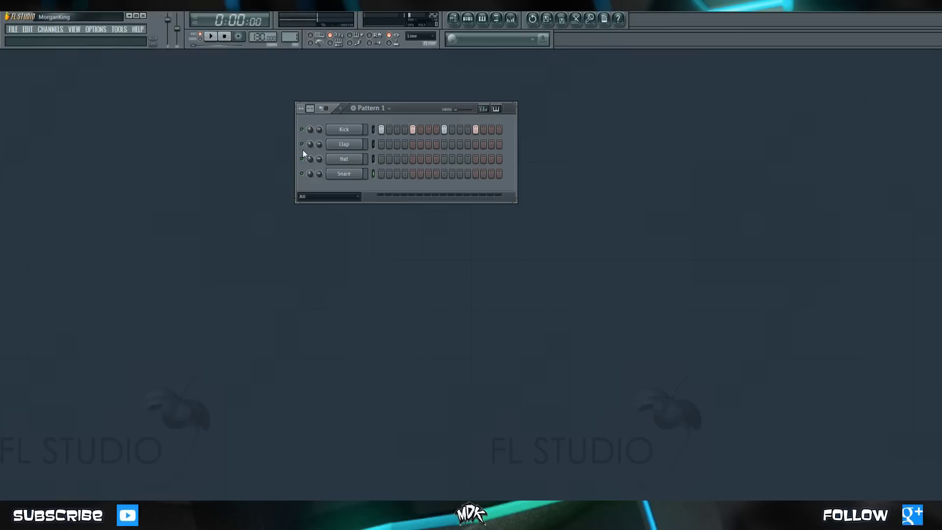
click(345, 133)
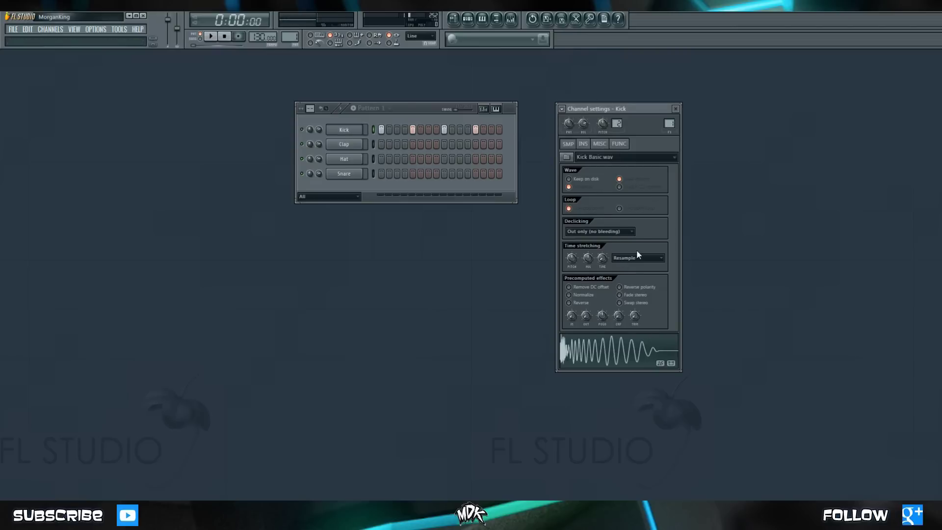
click(566, 157)
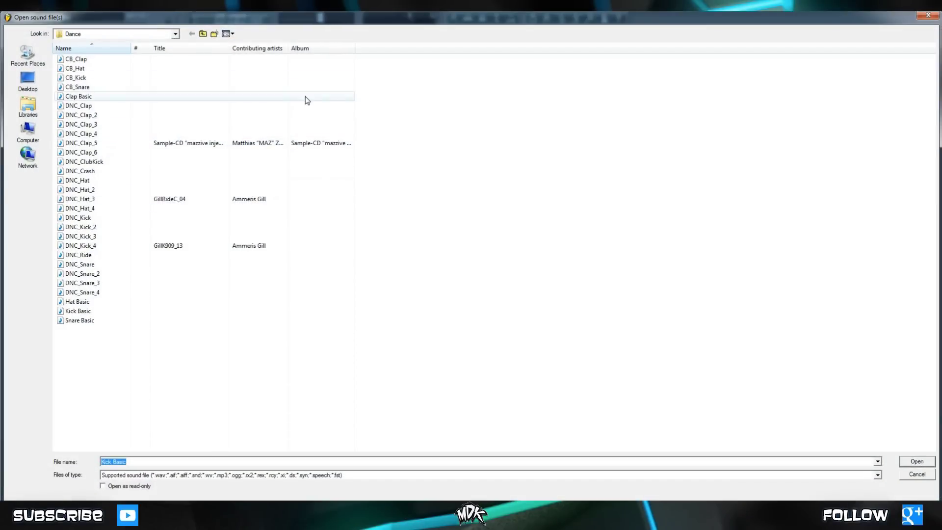
click(203, 35)
click(203, 35)
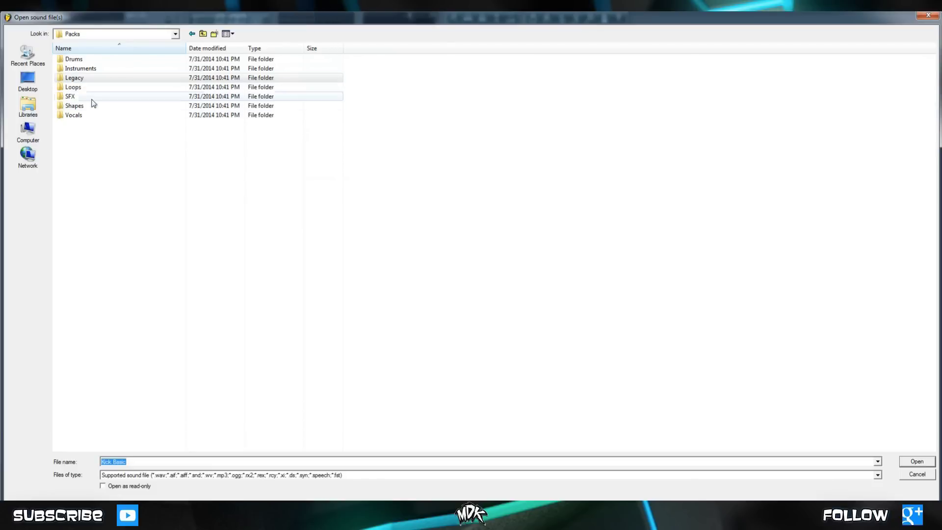
double_click(81, 59)
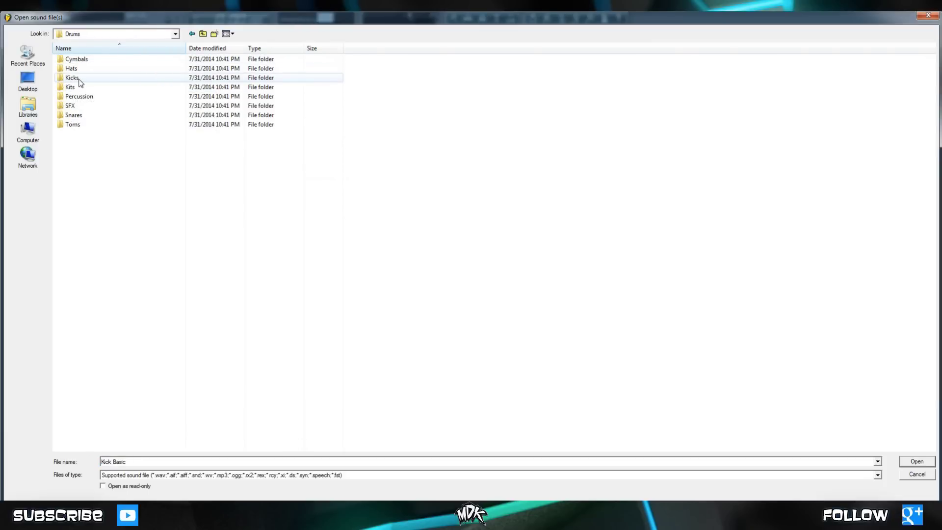
double_click(72, 79)
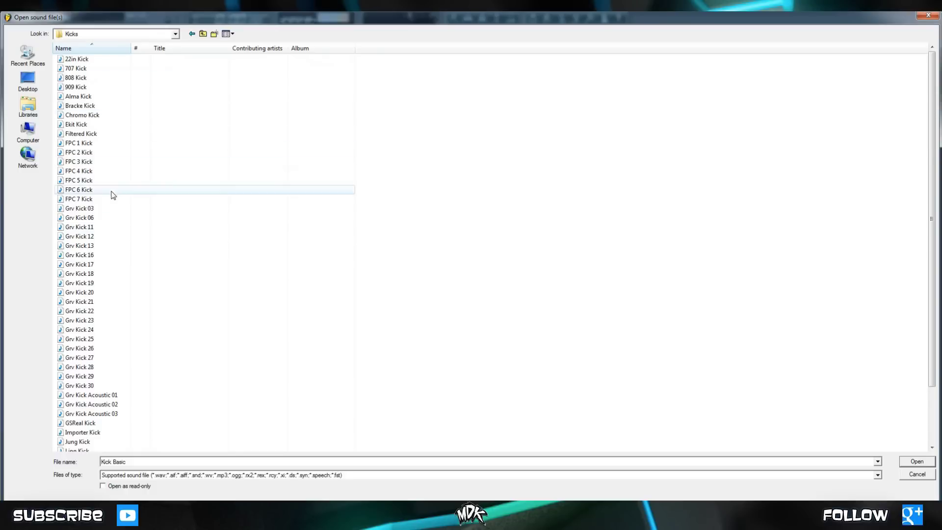
Audition several kick samples, including Grv Kick 24 and Bracke Kick, and load Grv Kick 21 into the Kick channel
click(87, 219)
click(78, 331)
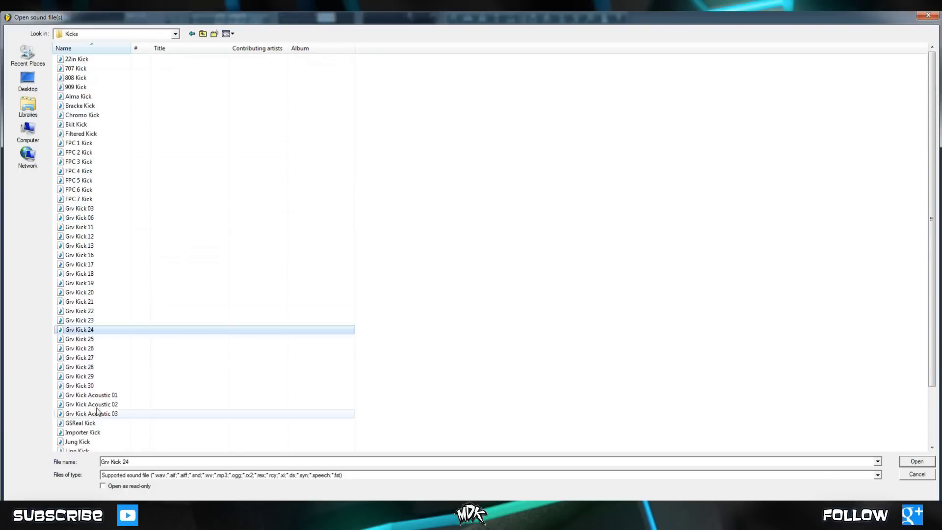
click(79, 433)
click(79, 106)
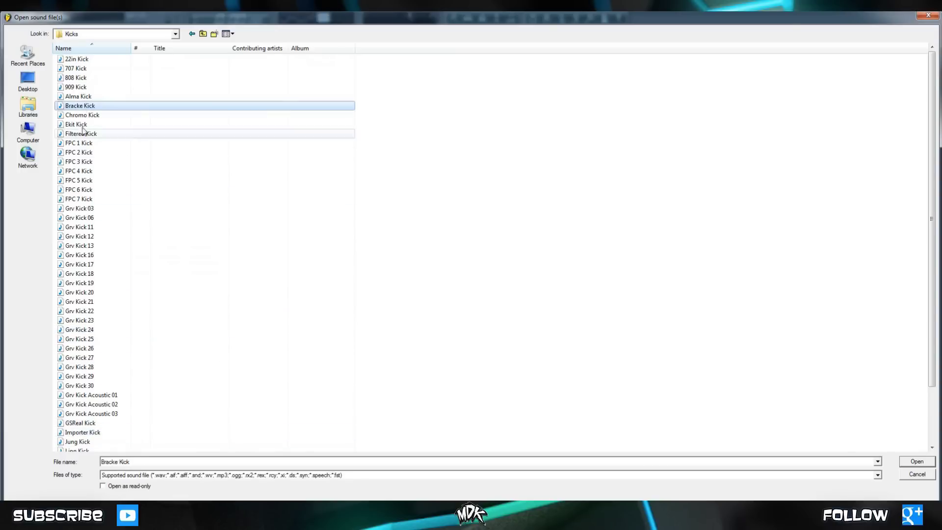
click(80, 302)
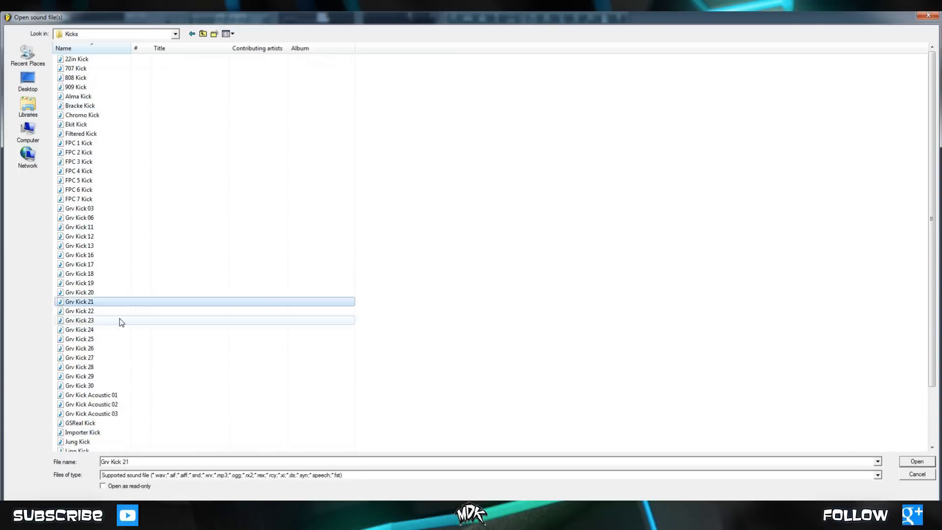
double_click(85, 304)
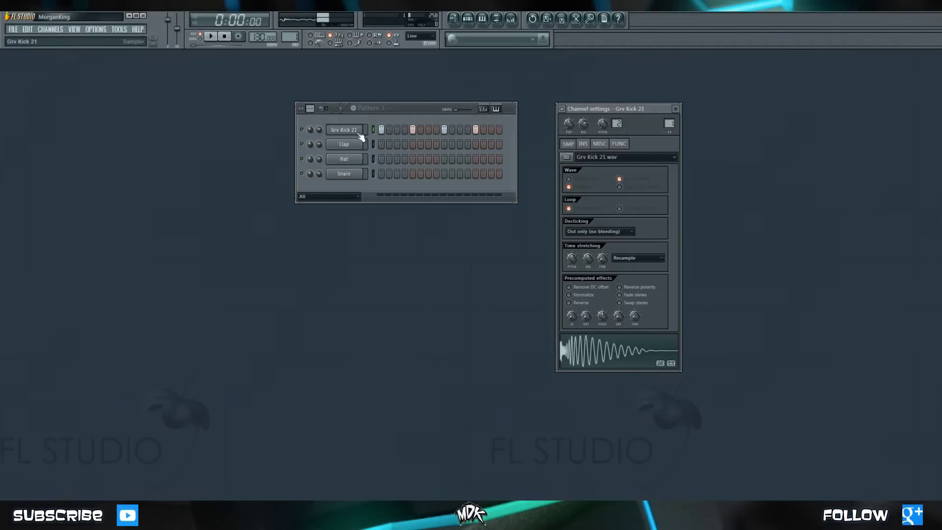
Play the pattern with the new kick and check the channel's recently used samples, keeping Grv Kick 21.wav selected
key(space)
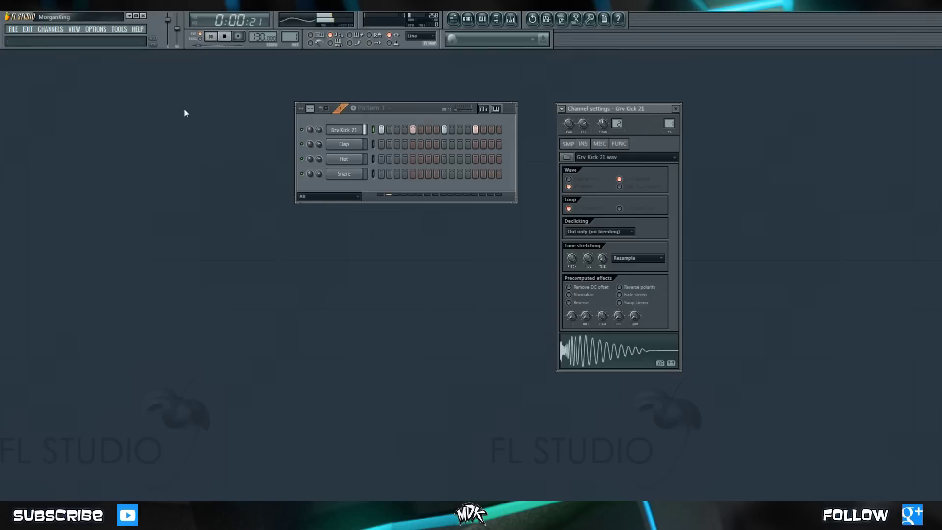
click(225, 37)
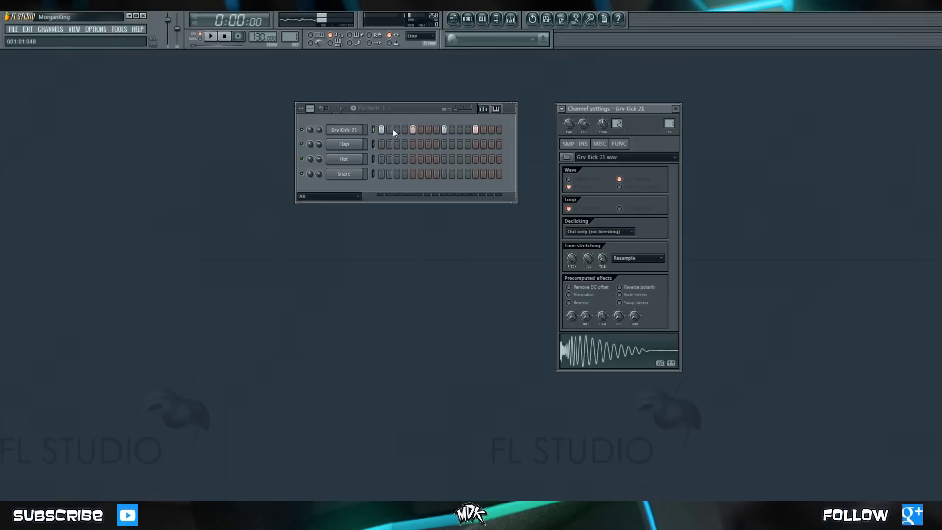
click(635, 157)
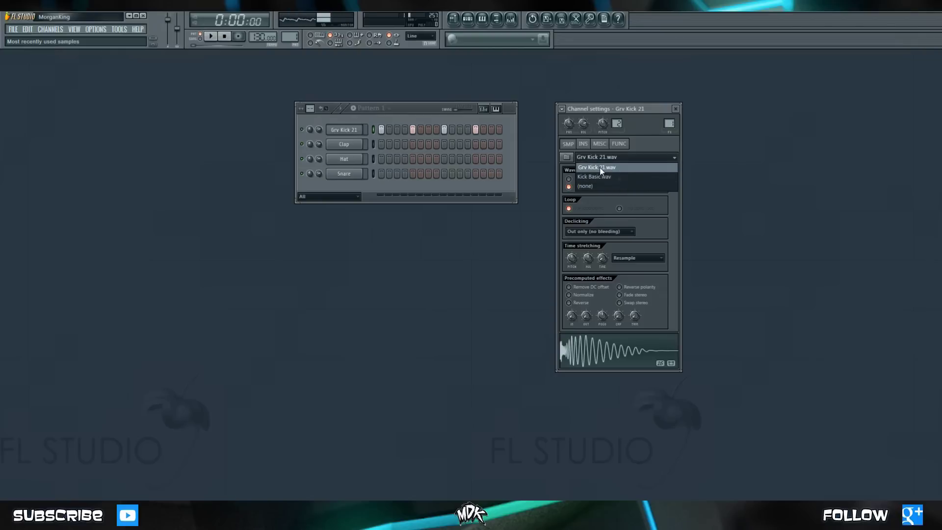
click(623, 169)
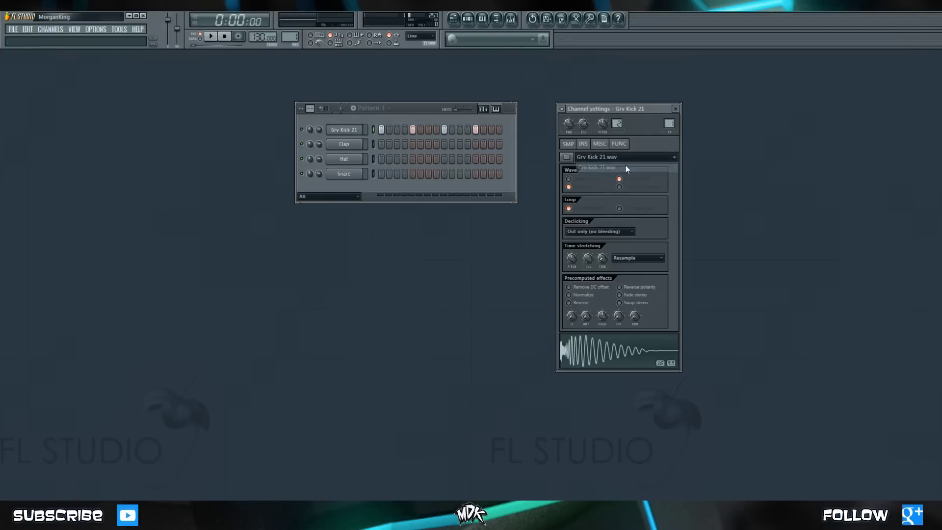
Browse to the Packs > Drums > Snares folder for the Clap channel's sample
click(355, 144)
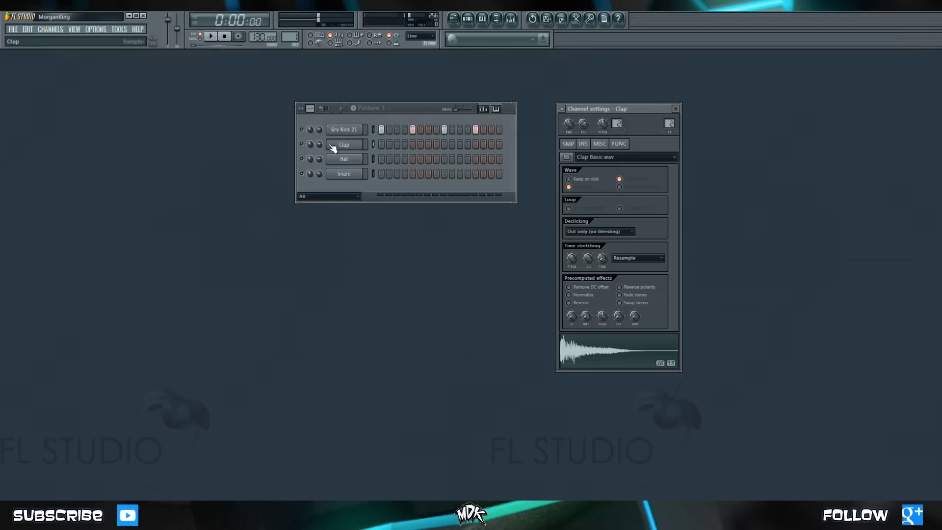
click(567, 158)
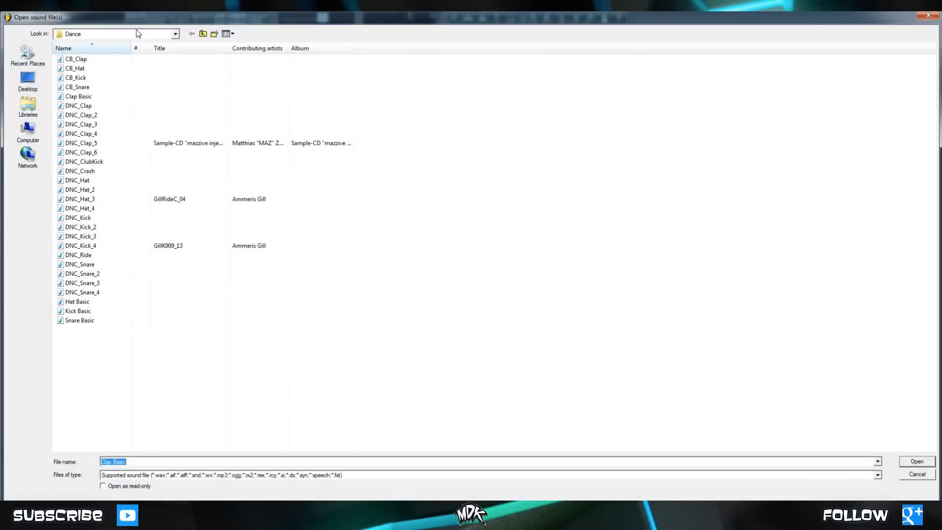
click(202, 35)
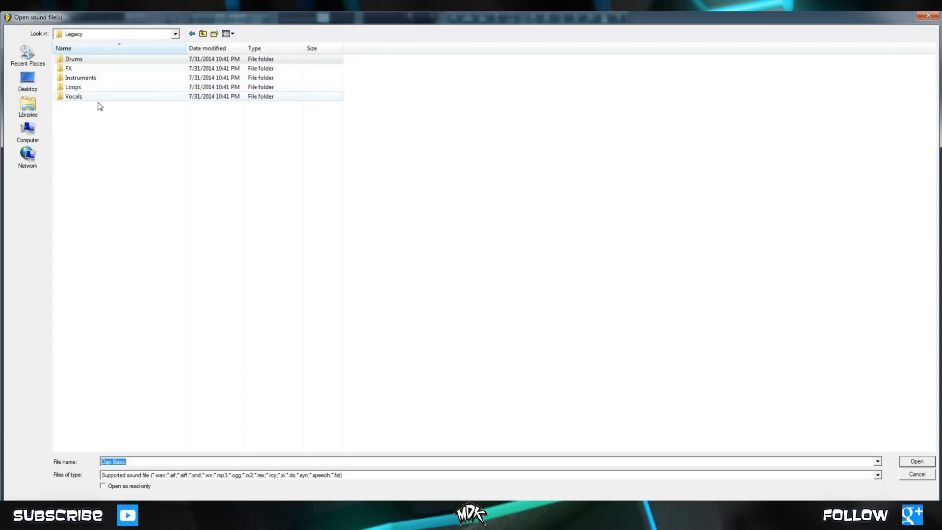
click(199, 36)
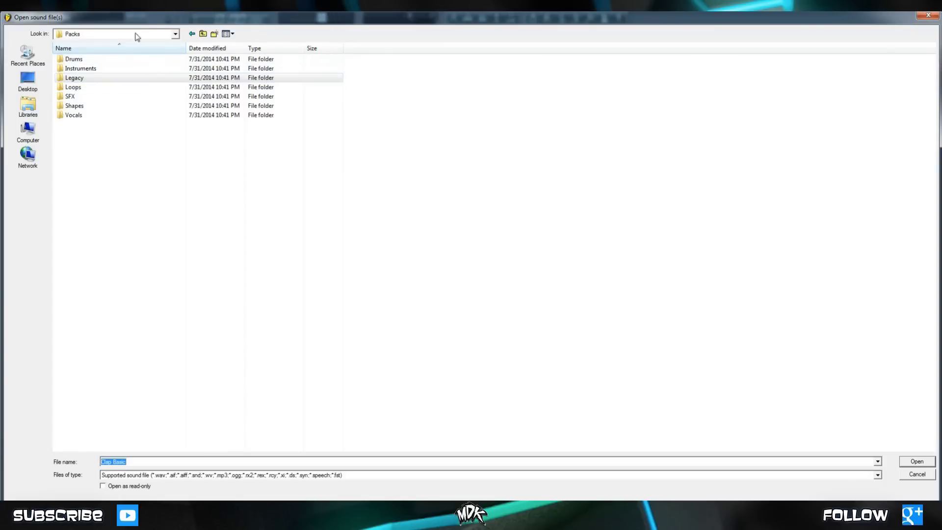
double_click(73, 60)
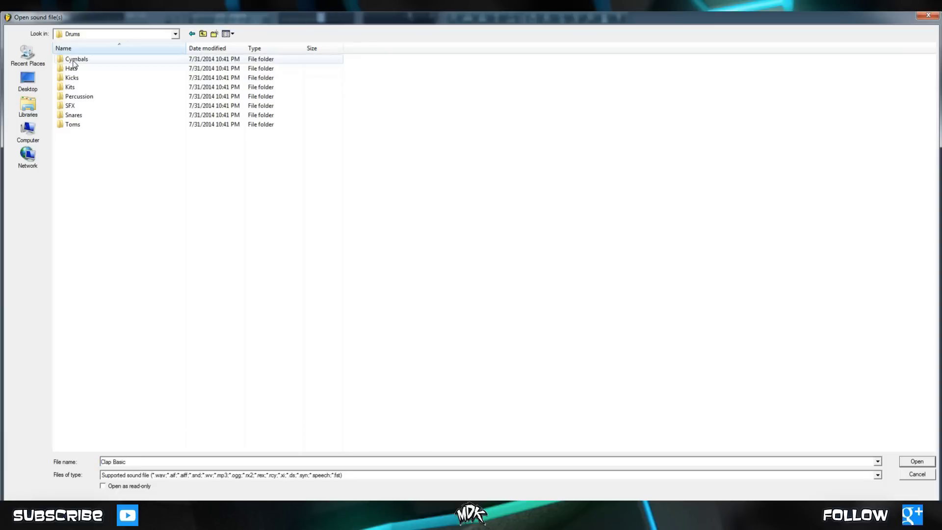
double_click(72, 116)
Audition Grv Snareclap 06 and 07, and load Grv Snareclap 07 into the Clap channel
scroll(105, 162, down, 4)
click(103, 257)
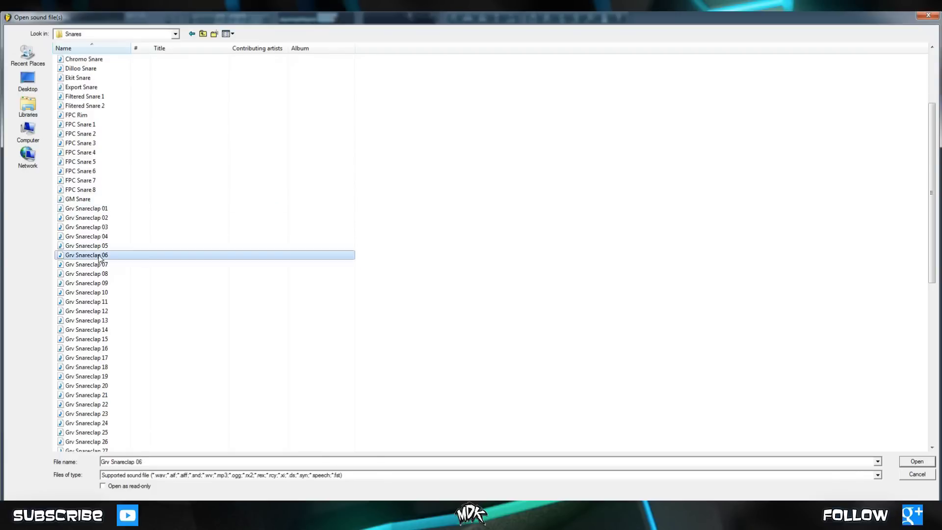
click(97, 266)
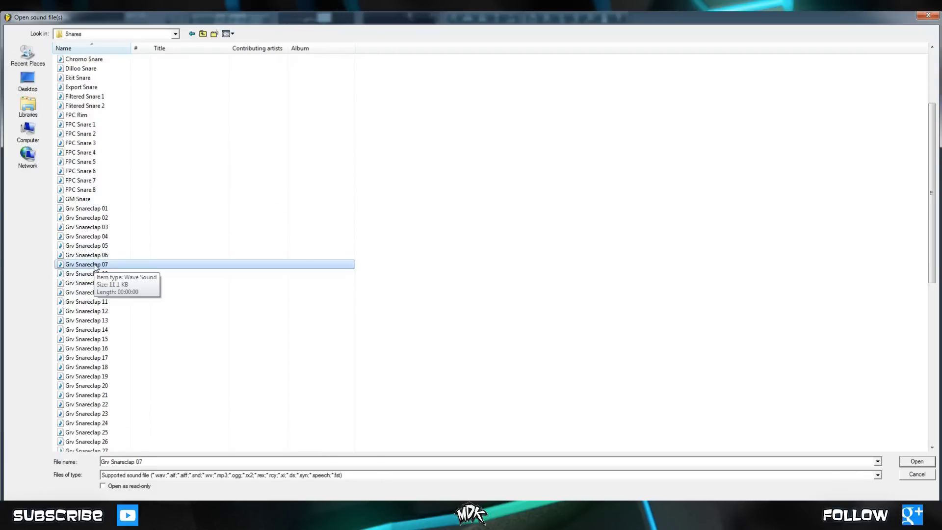
key(Return)
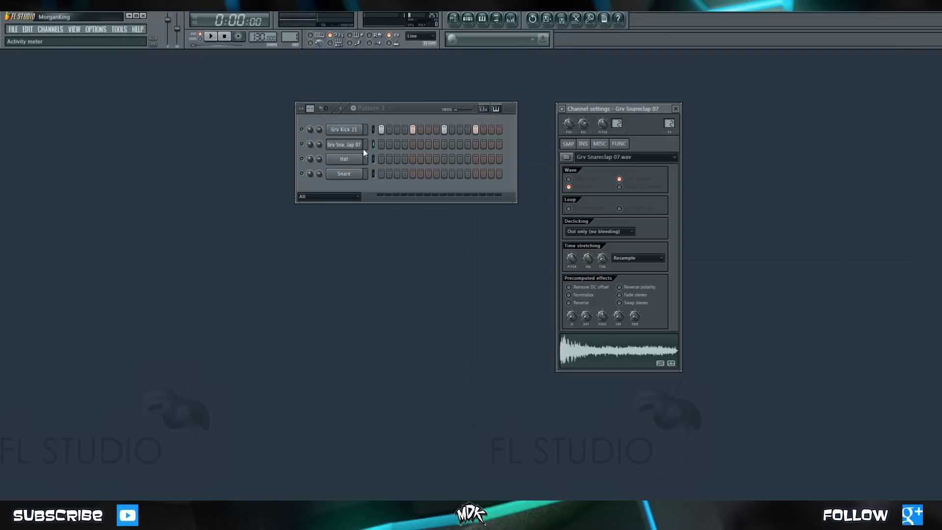
Rename the Grv Kick 21 channel to Kick and the Grv Snareclap 07 channel to Clap
shift+click(345, 131)
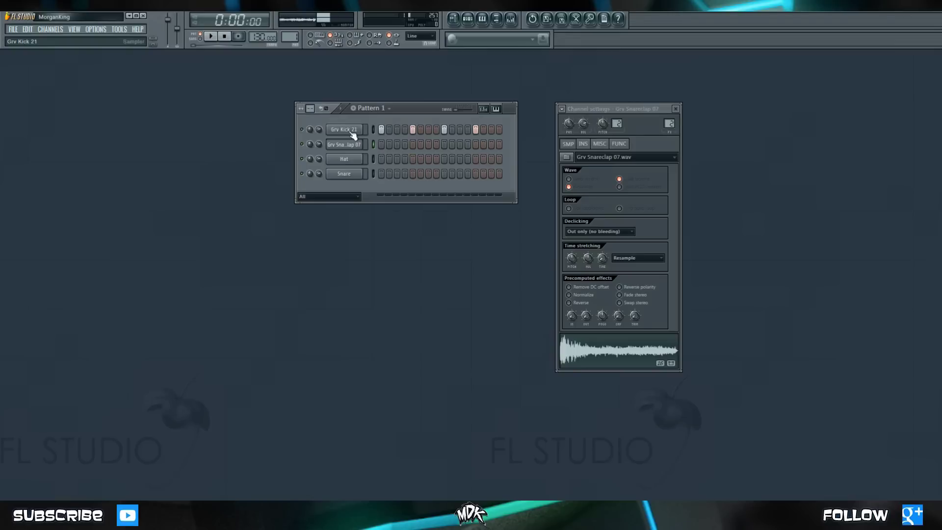
shift+click(353, 133)
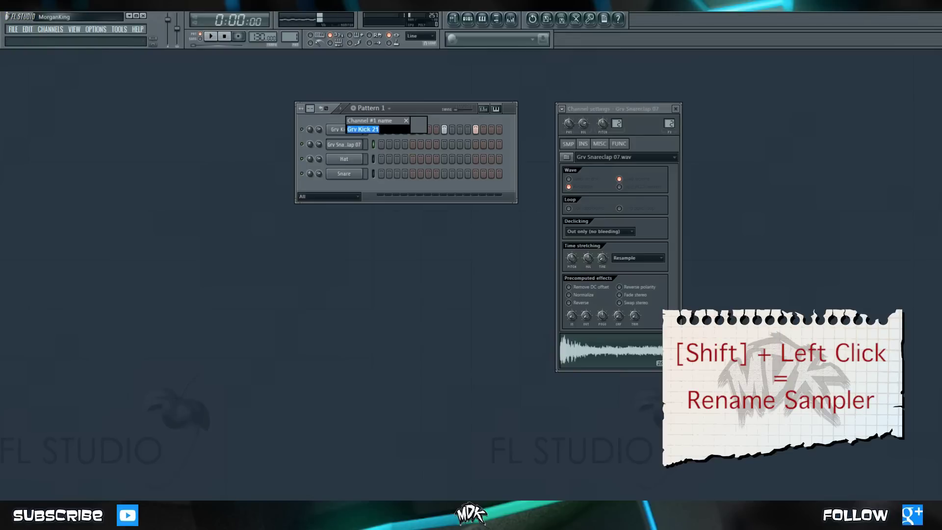
text(K)
key(Return)
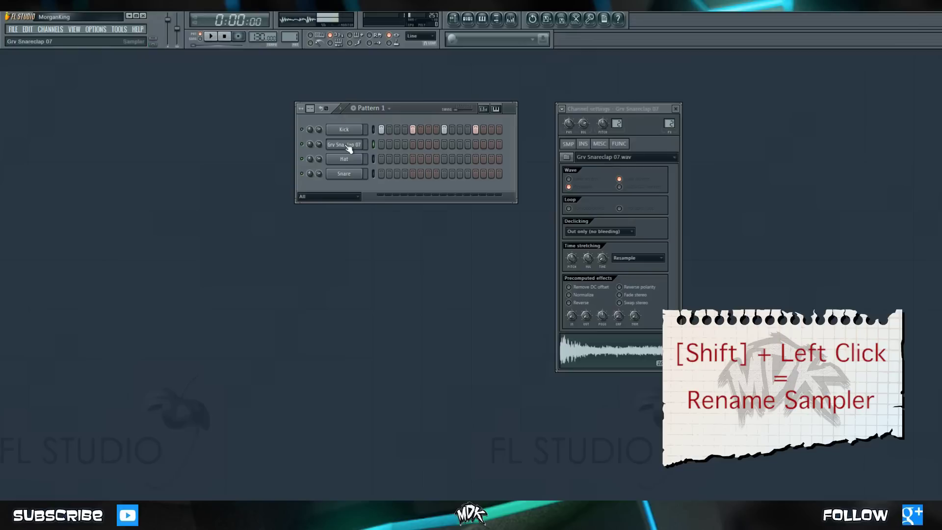
shift+click(345, 145)
text(Clap)
key(Return)
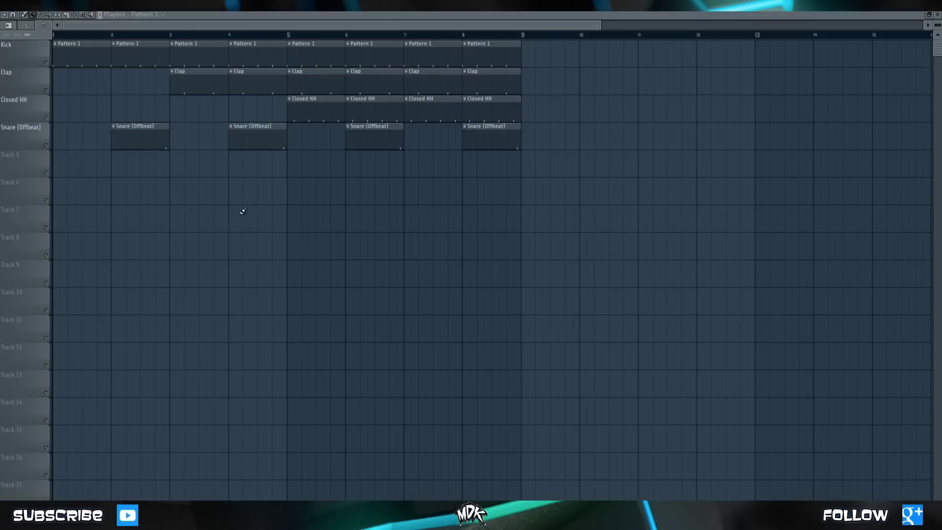
Listen to the playlist arrangement of the kick, clap, closed hi-hat and offbeat snare patterns
key(space)
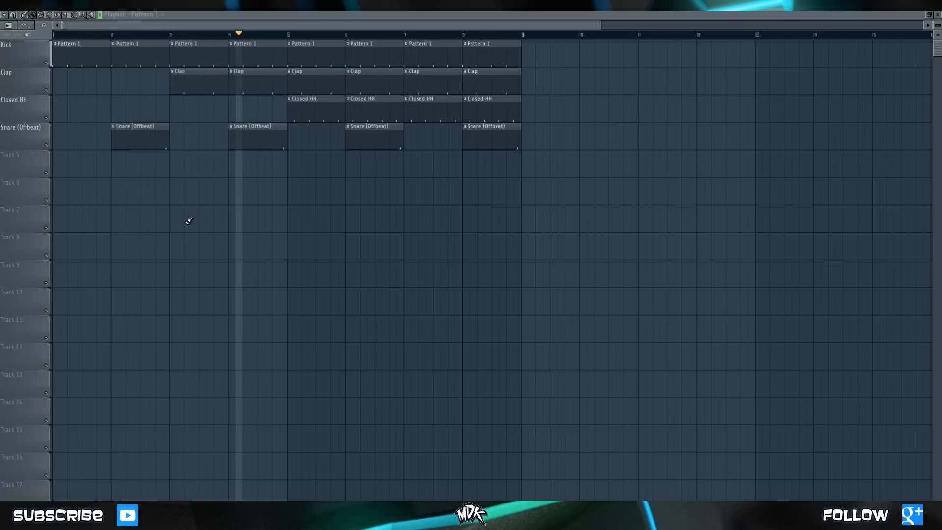
key(space)
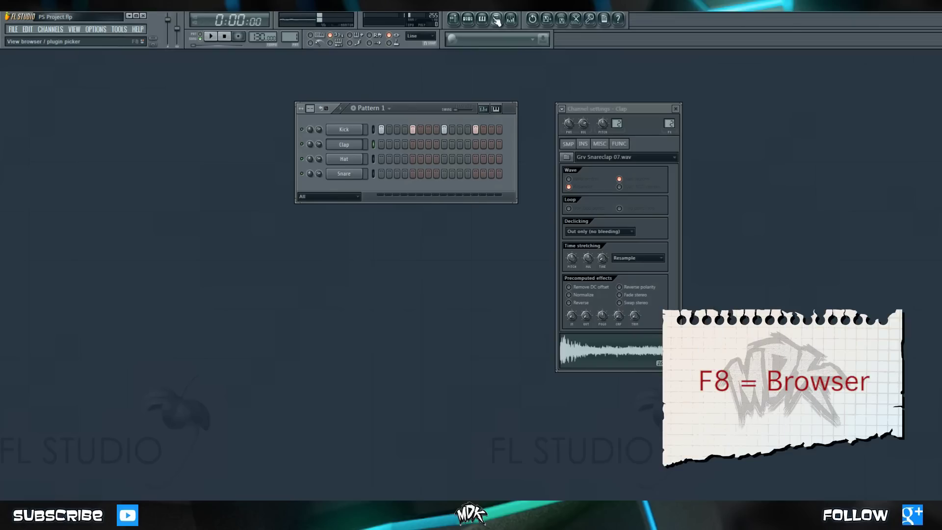
Show the sample browser and expand Packs > Drums > Hats
click(496, 20)
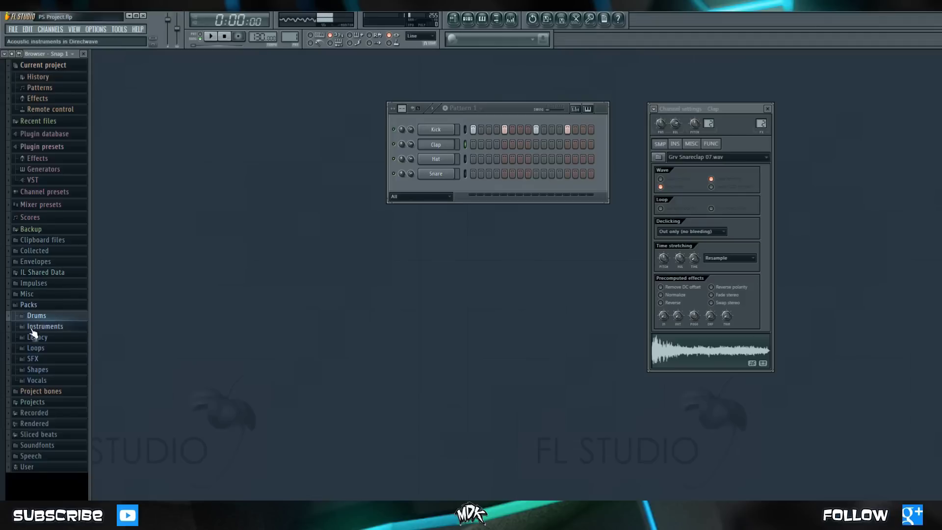
click(45, 307)
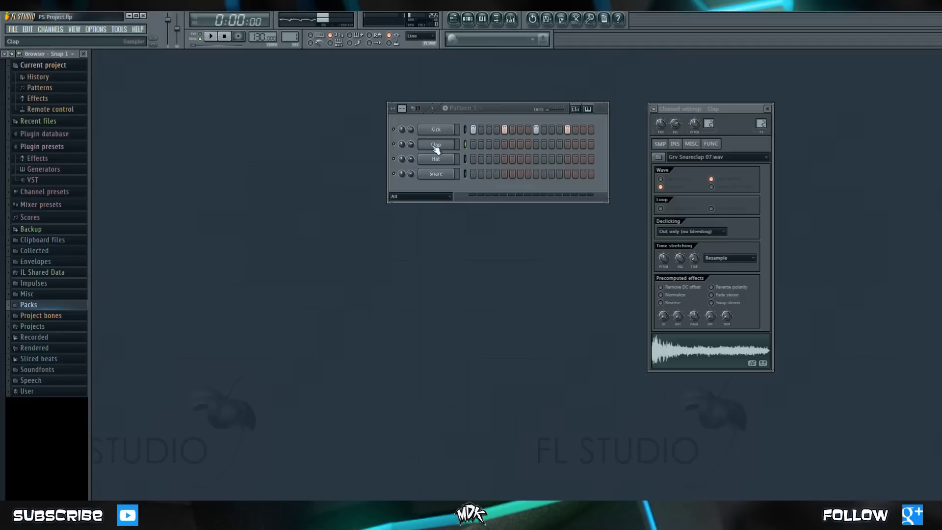
click(33, 305)
click(36, 315)
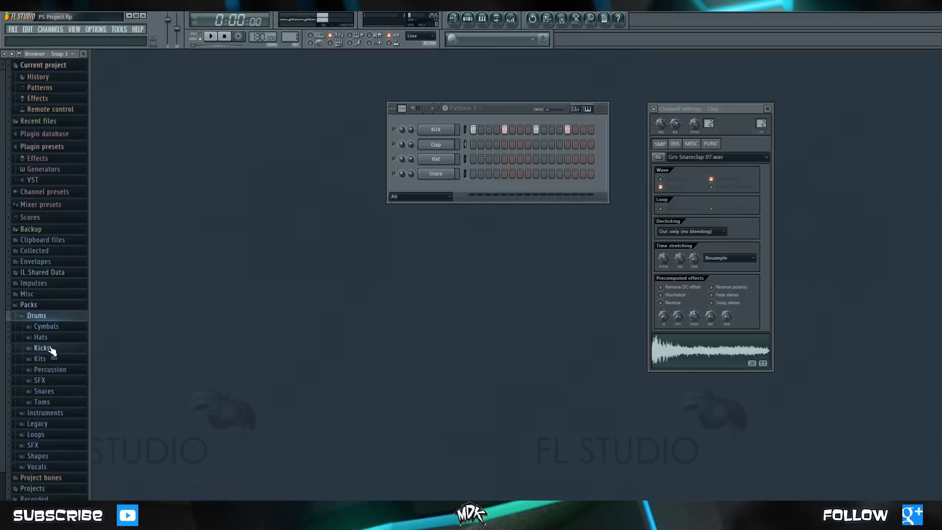
click(41, 337)
Audition closed hi-hat samples and load Grv CH 07 into the Hat channel
scroll(61, 324, down, 1)
scroll(61, 321, down, 4)
click(56, 235)
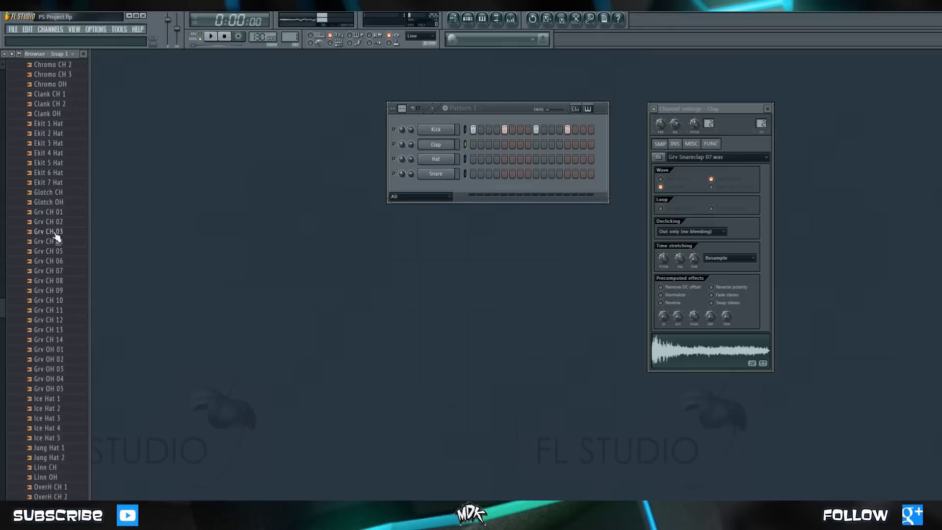
click(53, 270)
drag(51, 273, 443, 158)
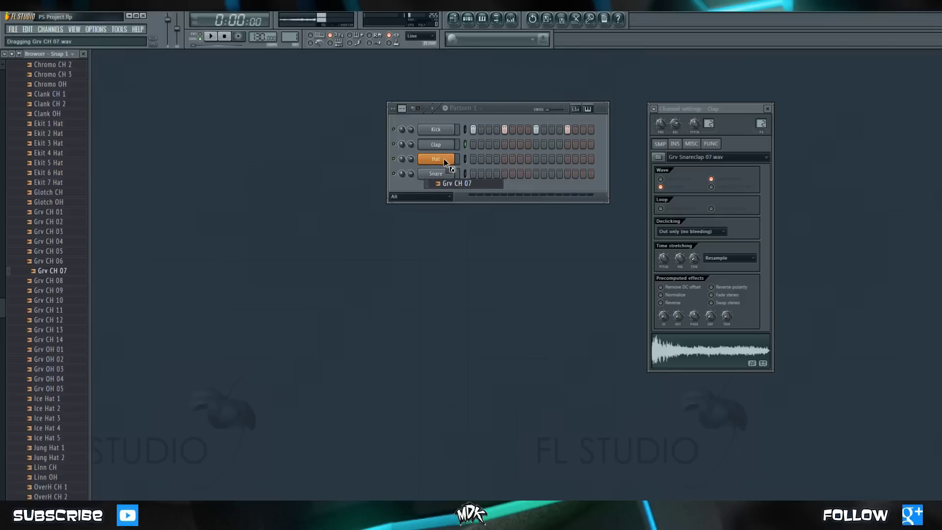
drag(443, 158, 443, 158)
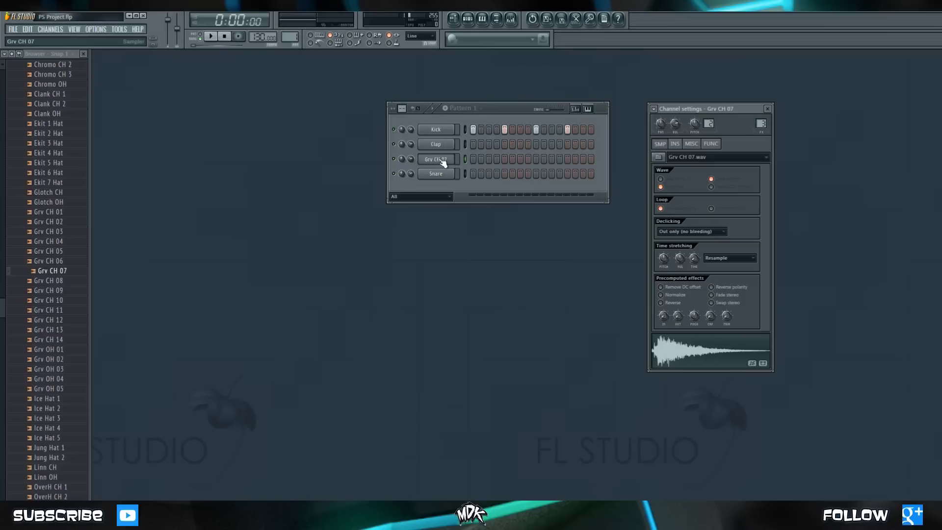
Rename the Grv CH 07 channel to Hat
key(F2)
text(Hat)
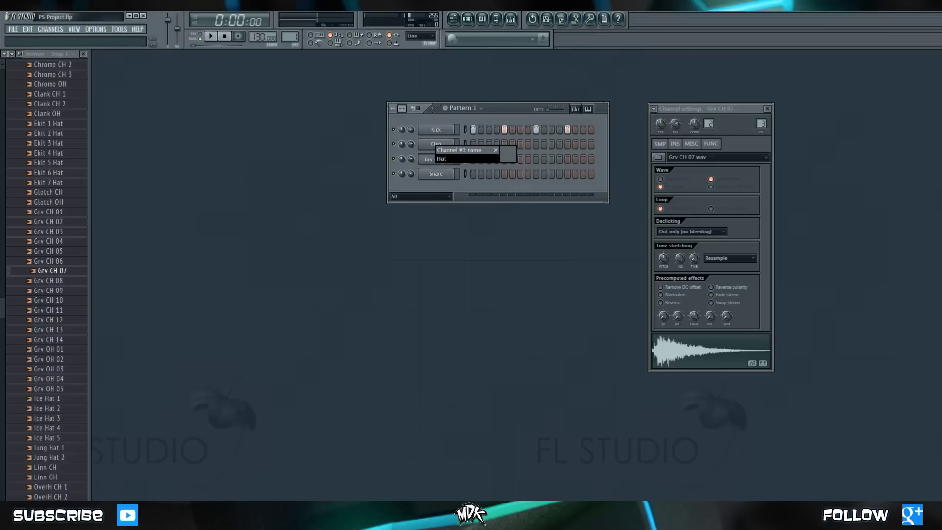
key(Return)
Collapse the Hats folder in the sample browser and expand Packs > Drums > Snares
drag(41, 272, 63, 275)
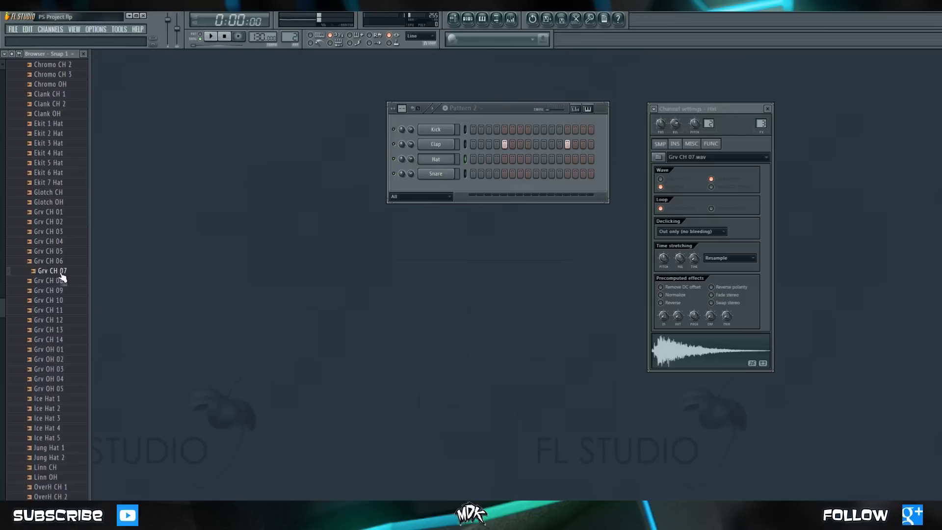
scroll(57, 277, up, 10)
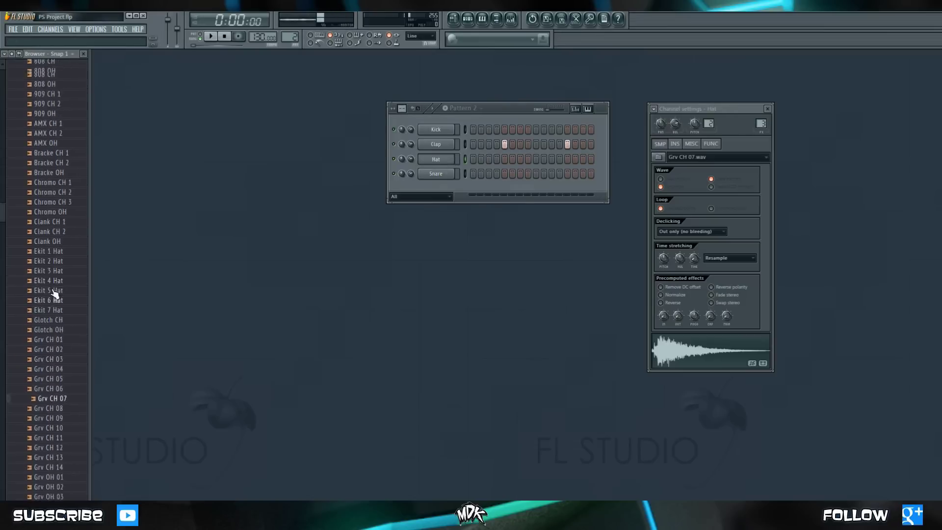
click(47, 214)
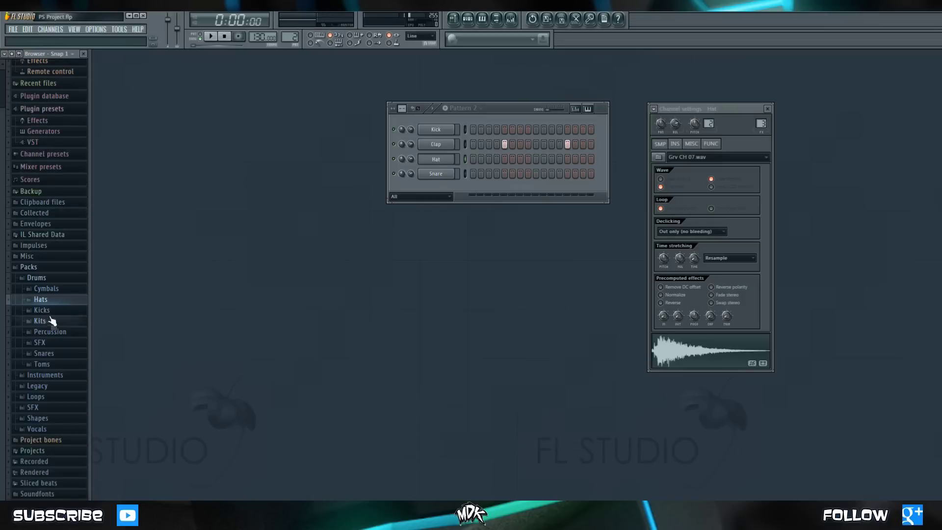
click(55, 355)
scroll(53, 315, down, 15)
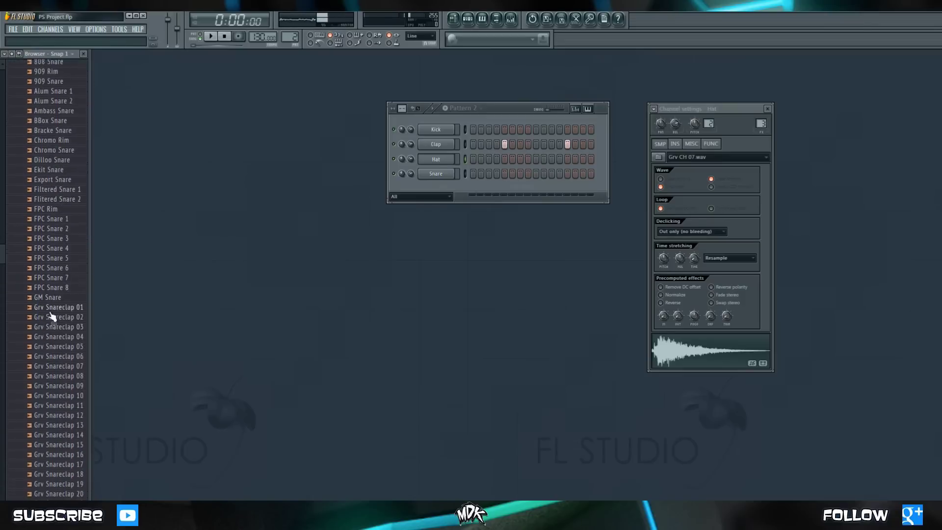
scroll(52, 311, down, 3)
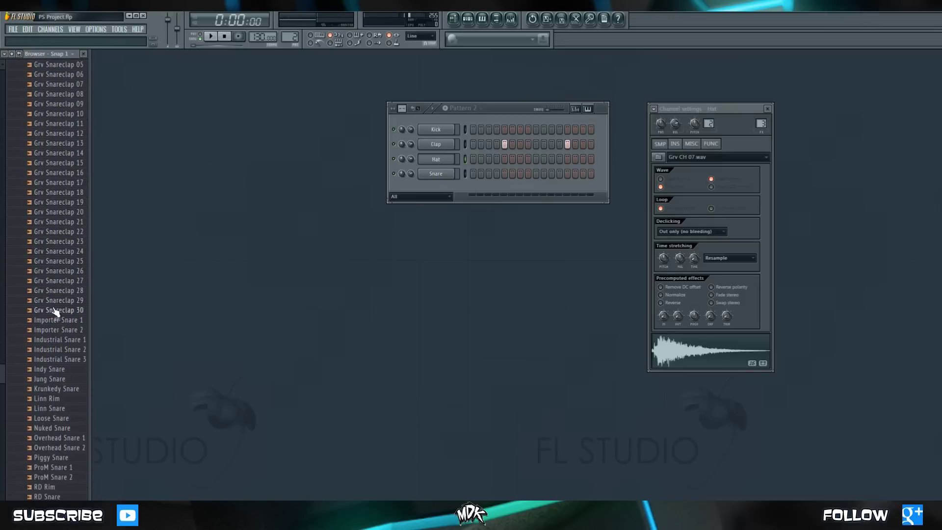
Load the Industrial Snare 2 sample into the Snare channel and rename the channel back to Snare
click(75, 358)
click(77, 351)
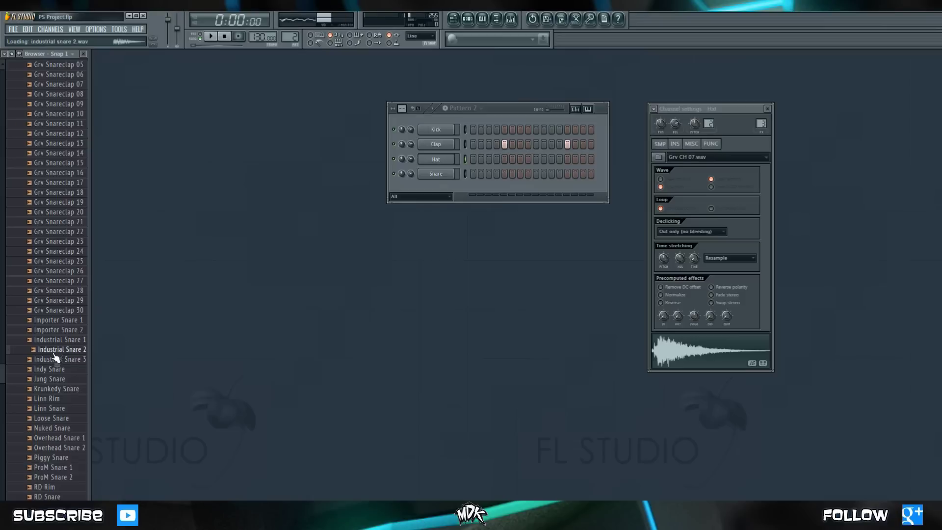
drag(47, 353, 436, 172)
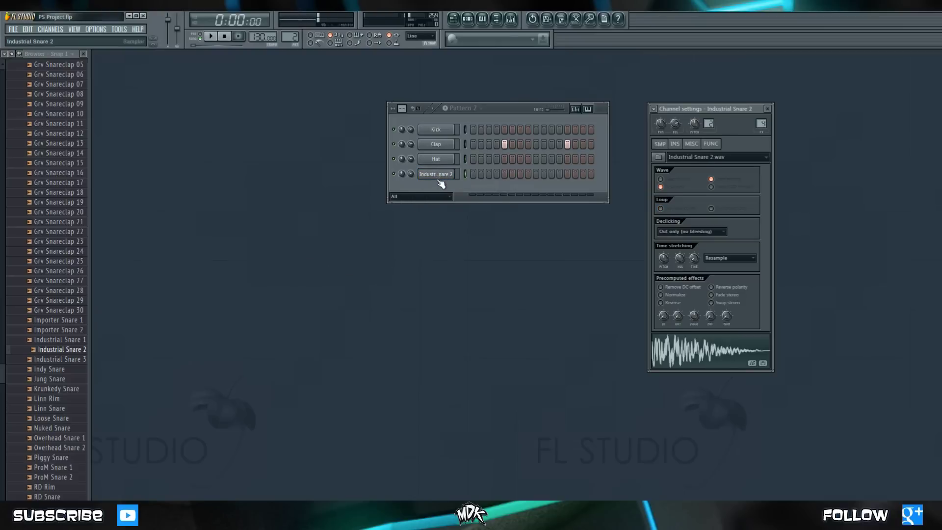
middle_click(438, 176)
text(Snare)
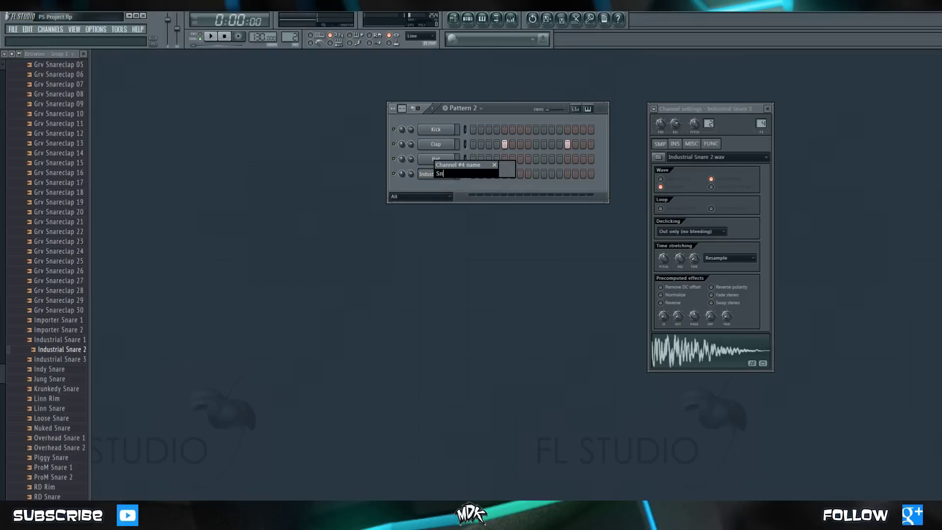
key(Return)
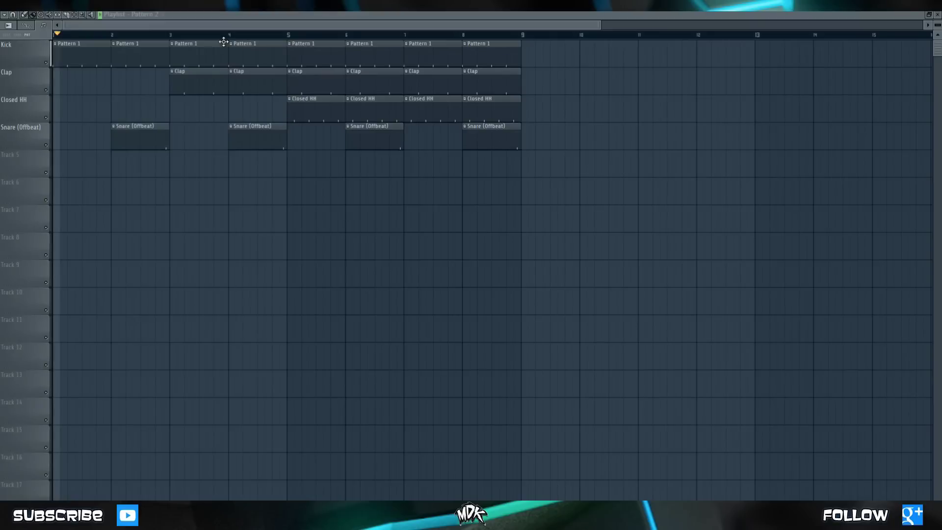
Listen to the playlist arrangement with the replaced drum samples
key(space)
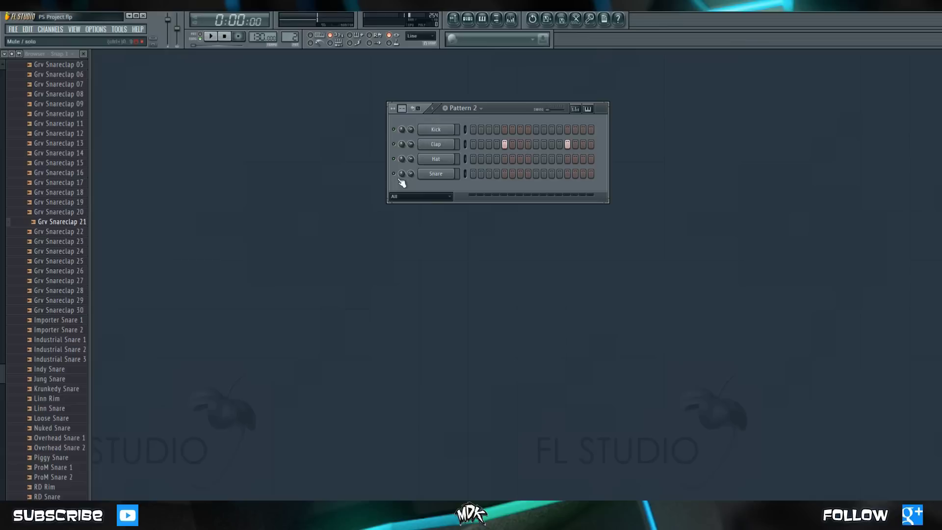
Add the Grv Snareclap 21 sample as a new channel below Snare and hide the sample browser
drag(54, 222, 437, 189)
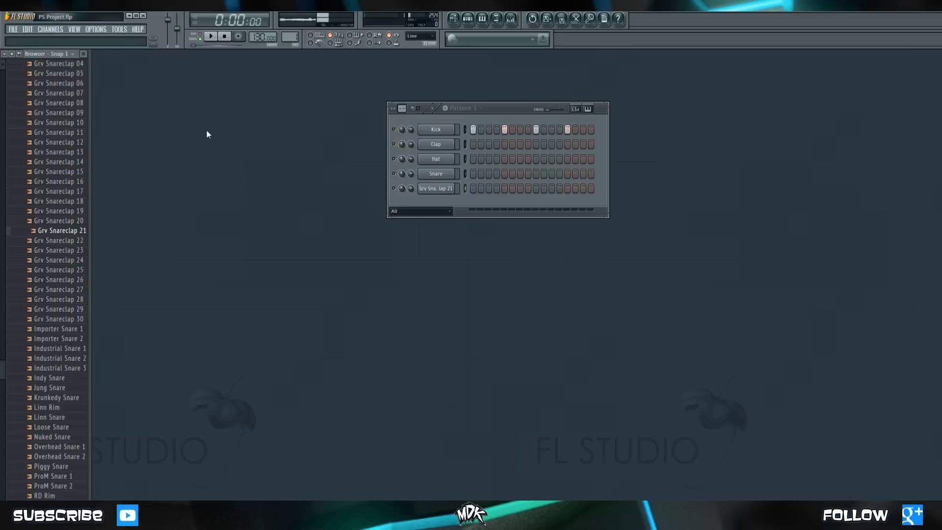
click(85, 54)
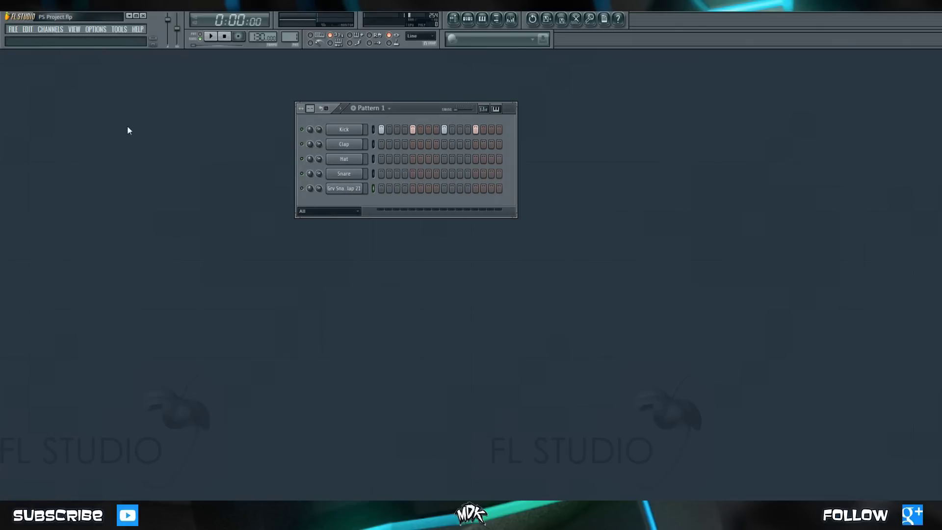
Add a Harmor synthesizer channel and load its Analog bass 1 preset
click(46, 31)
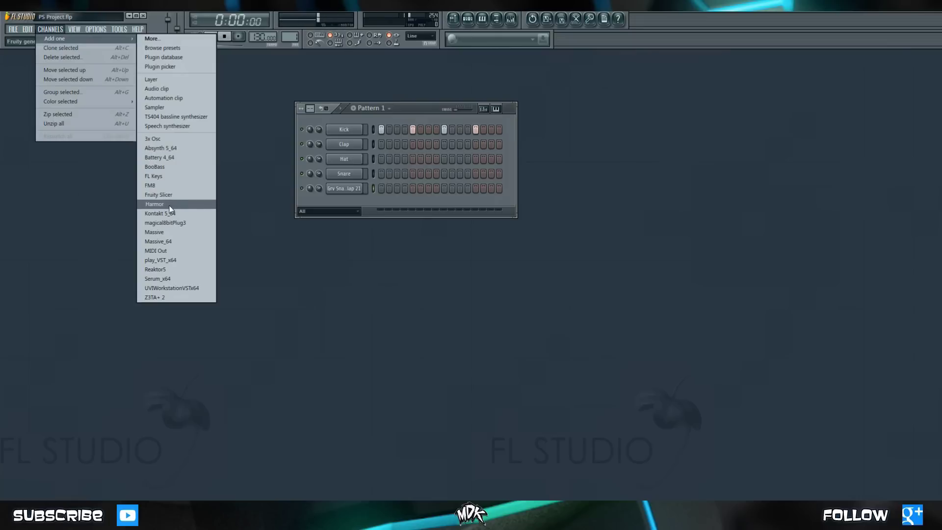
click(206, 208)
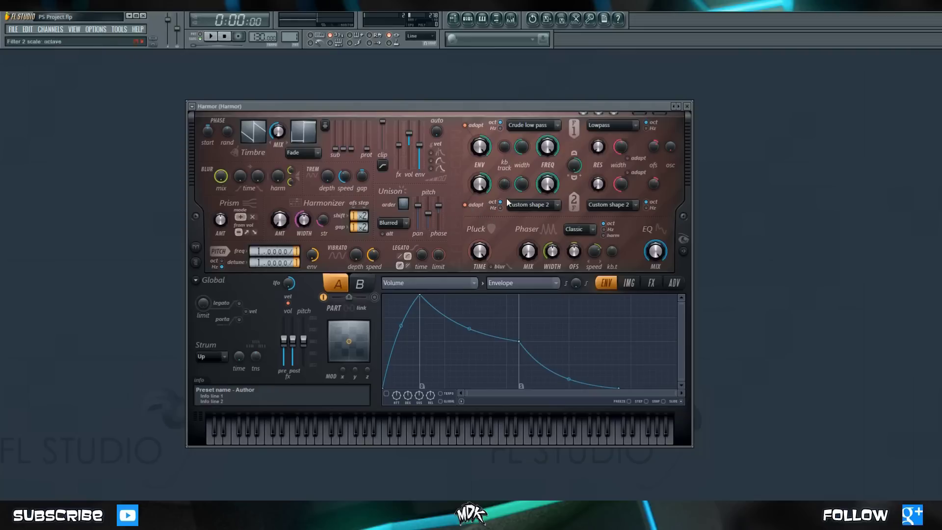
mouse_move(553, 105)
mouse_down()
mouse_move(594, 101)
mouse_move(570, 104)
mouse_up()
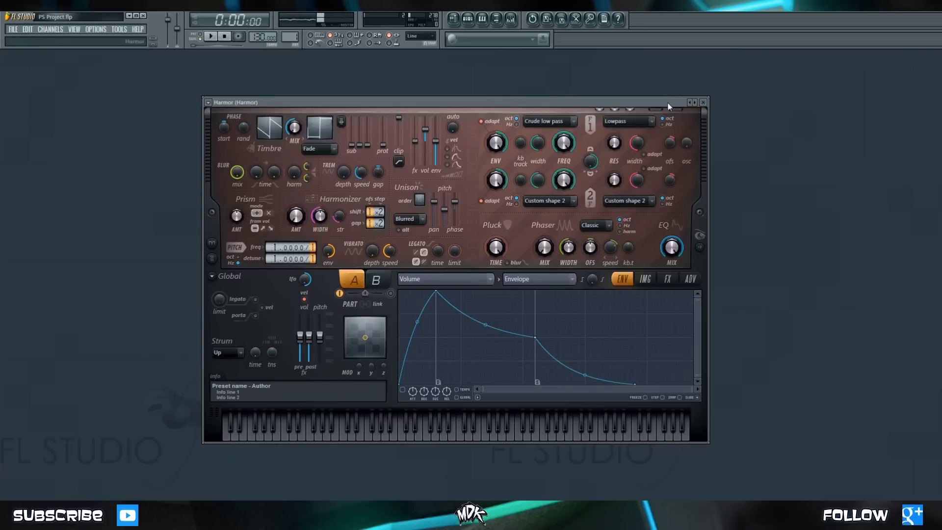
right_click(696, 105)
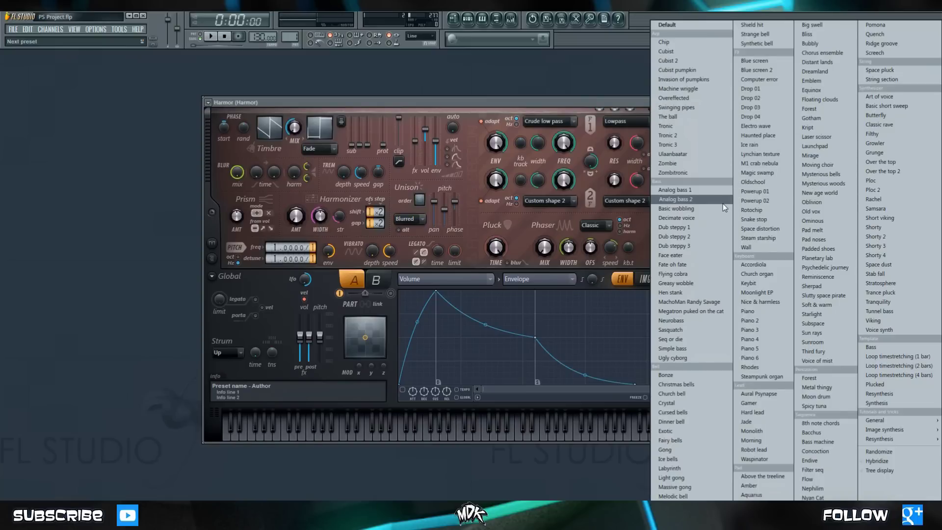
click(698, 193)
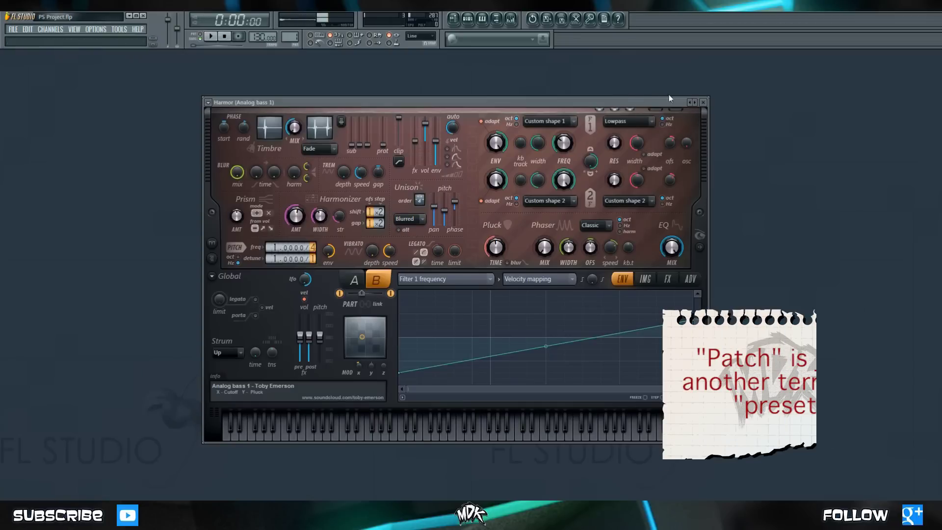
click(703, 102)
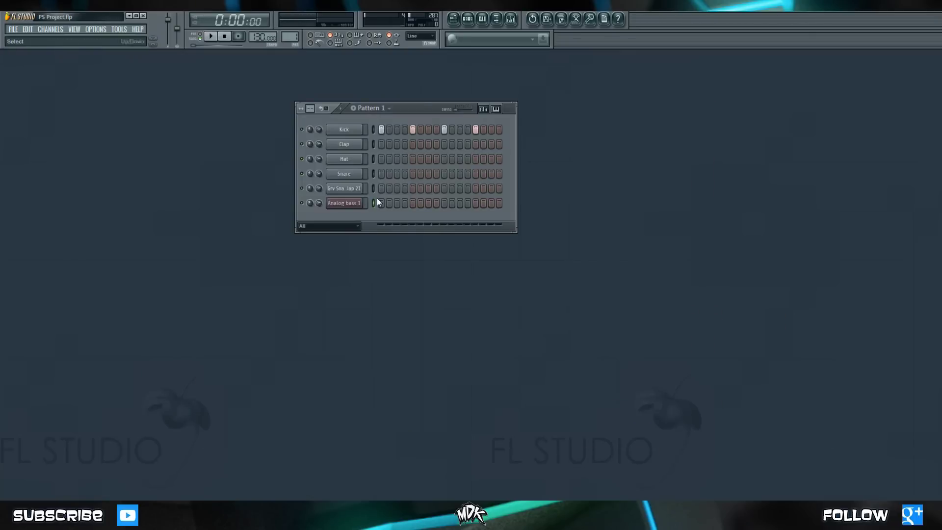
Create a new empty pattern named Bass
click(353, 108)
text(Bas)
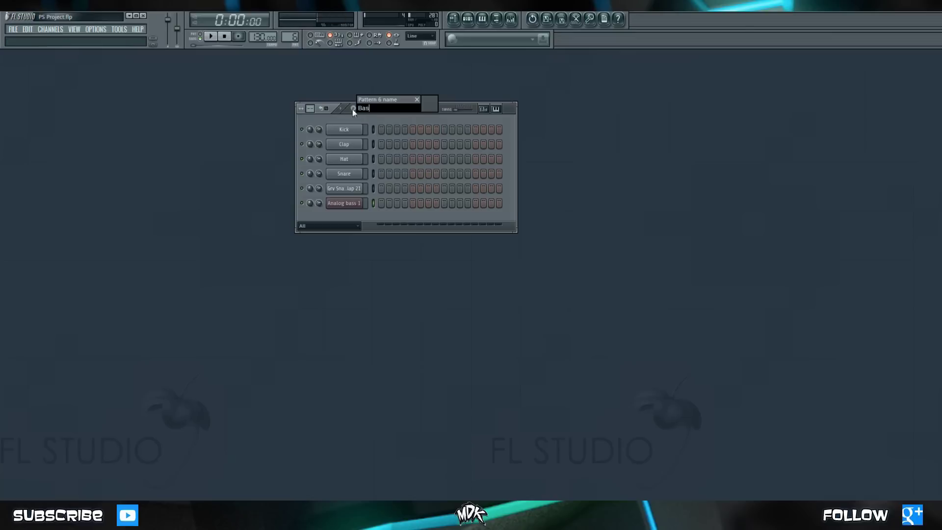
text(s)
key(Return)
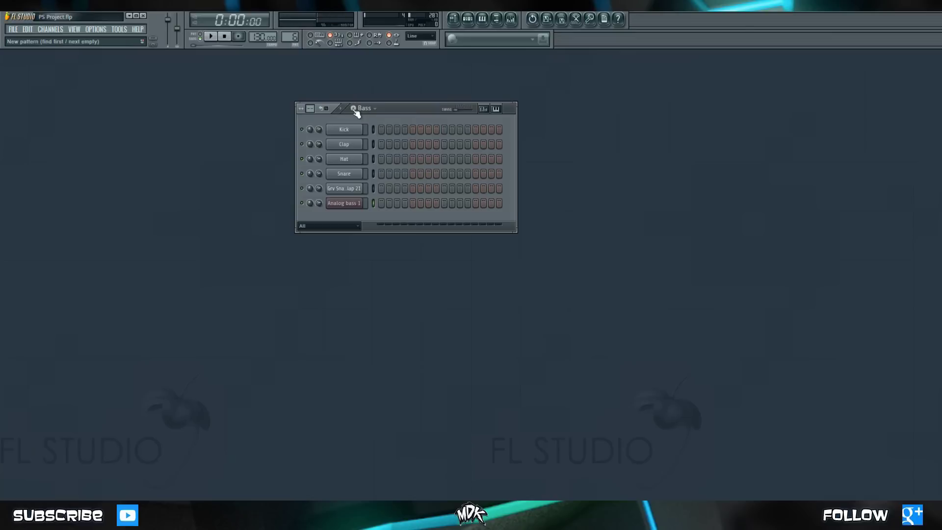
In the Analog bass 1 channel's piano roll, place four half-beat C4 notes on the offbeats of bar 1
right_click(351, 204)
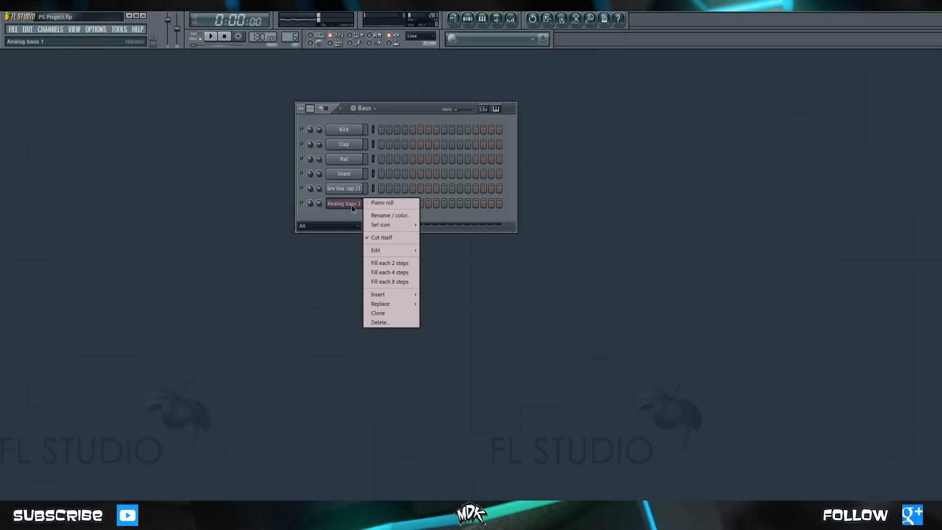
click(398, 203)
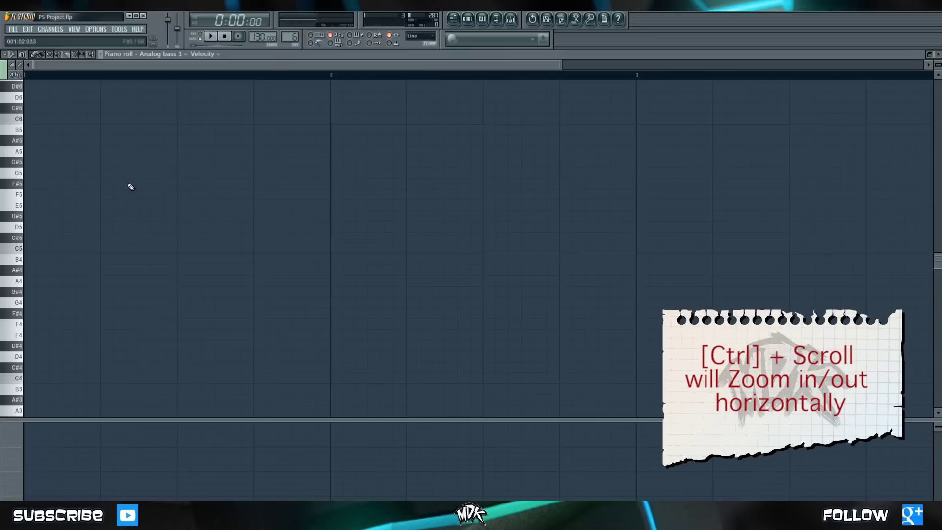
scroll(93, 205, up, 3)
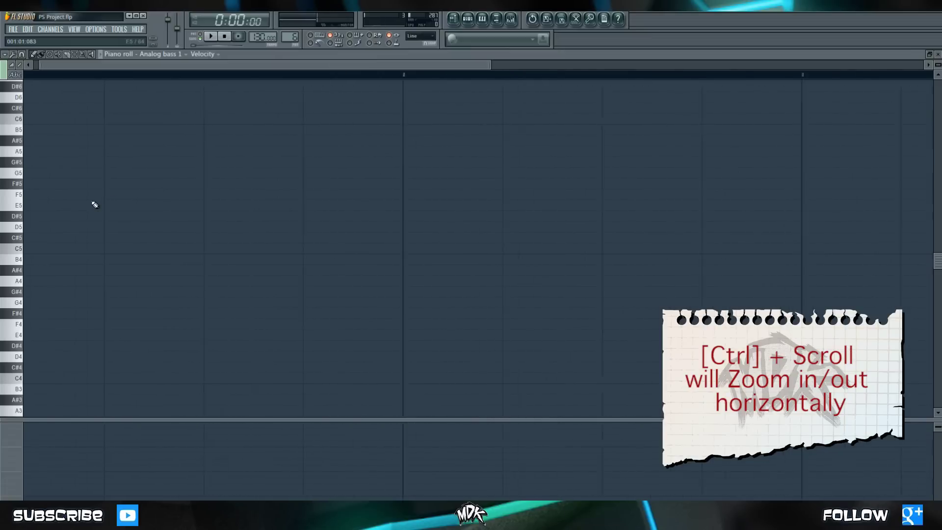
drag(90, 205, 168, 227)
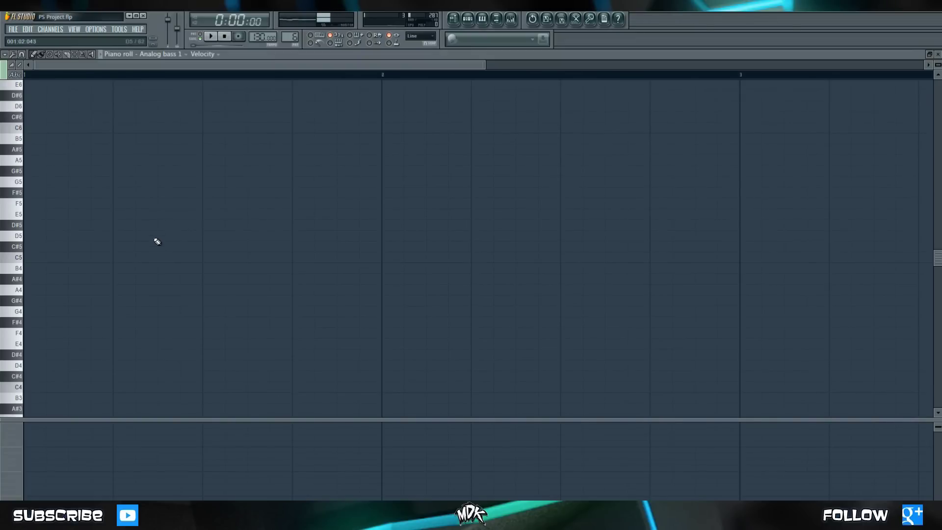
scroll(83, 294, down, 2)
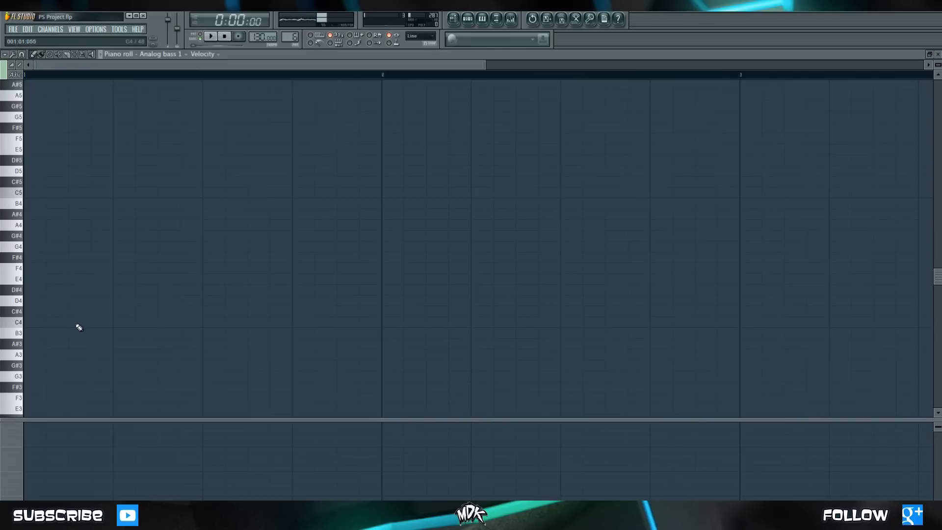
click(78, 325)
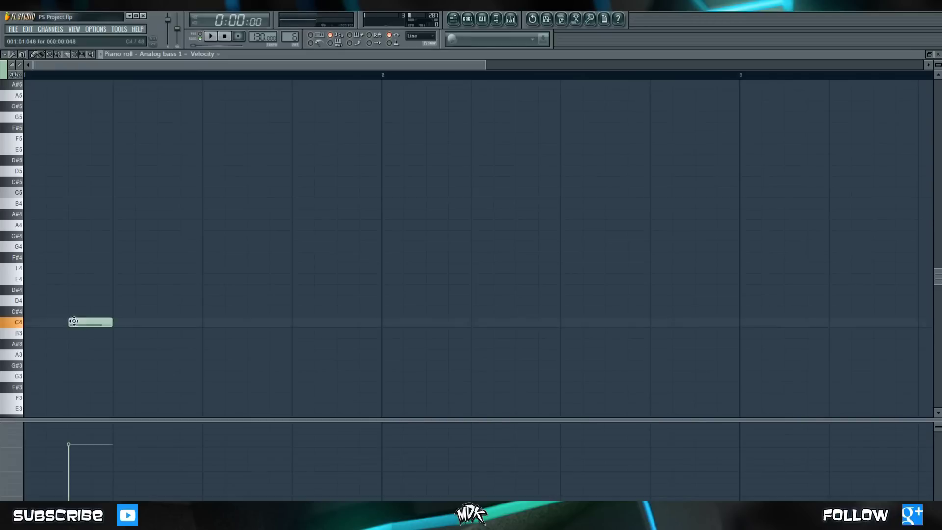
click(167, 325)
click(258, 326)
click(347, 323)
Place two G#3 notes followed by two A#3 notes on the offbeats of bar 2
drag(453, 317, 304, 234)
click(284, 278)
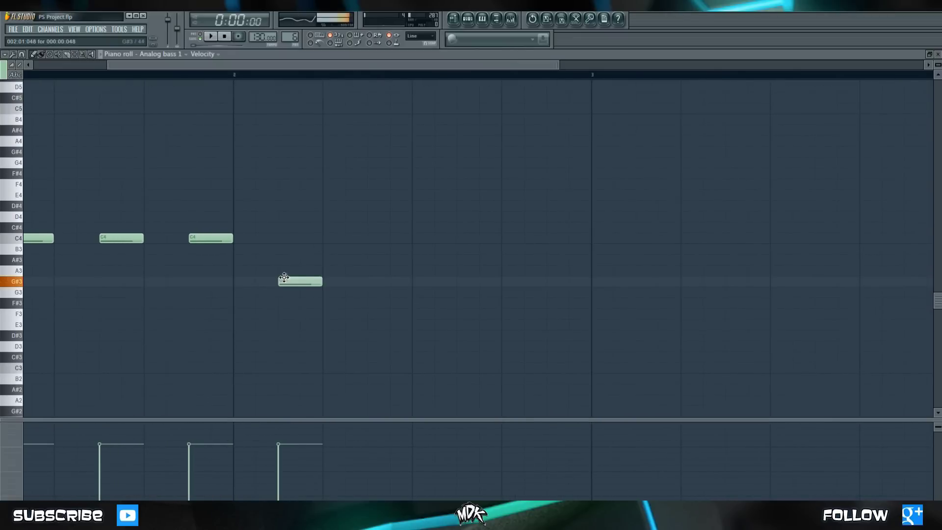
click(369, 282)
click(464, 260)
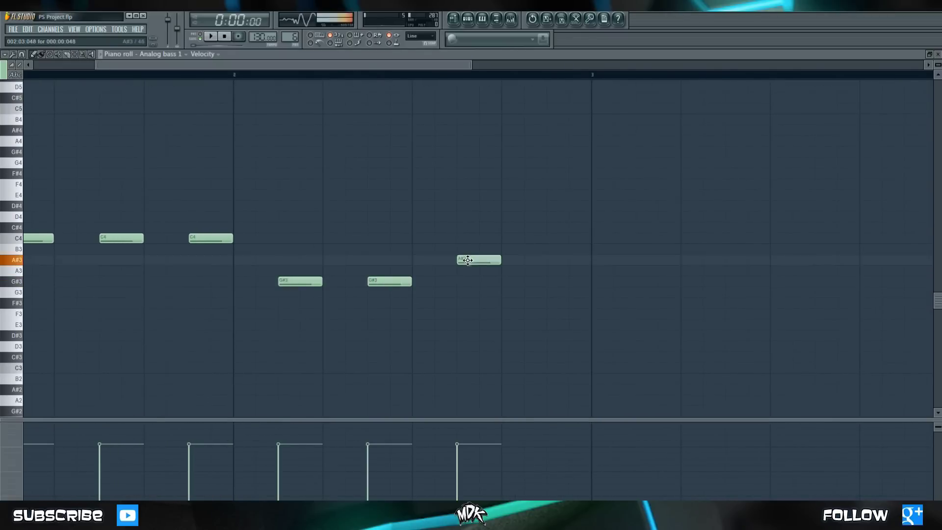
click(549, 260)
drag(584, 214, 733, 215)
drag(350, 246, 353, 277)
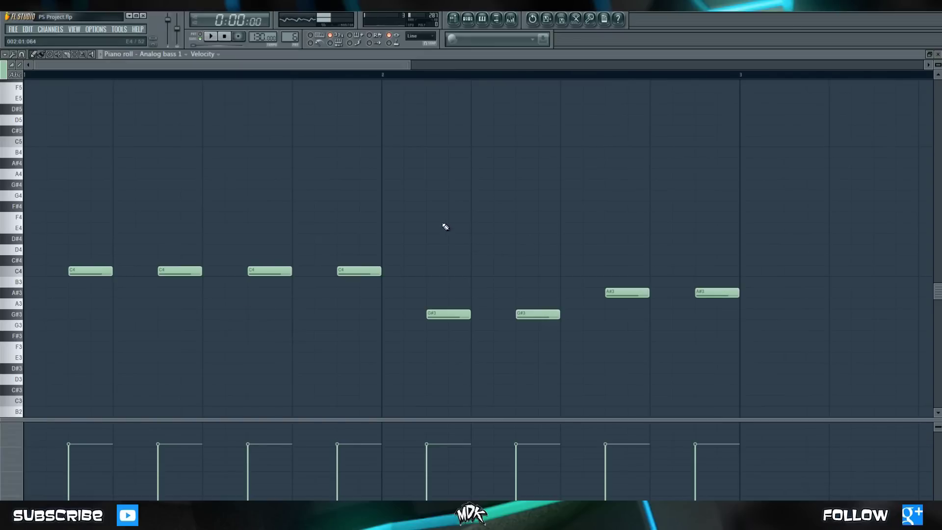
scroll(392, 241, down, 2)
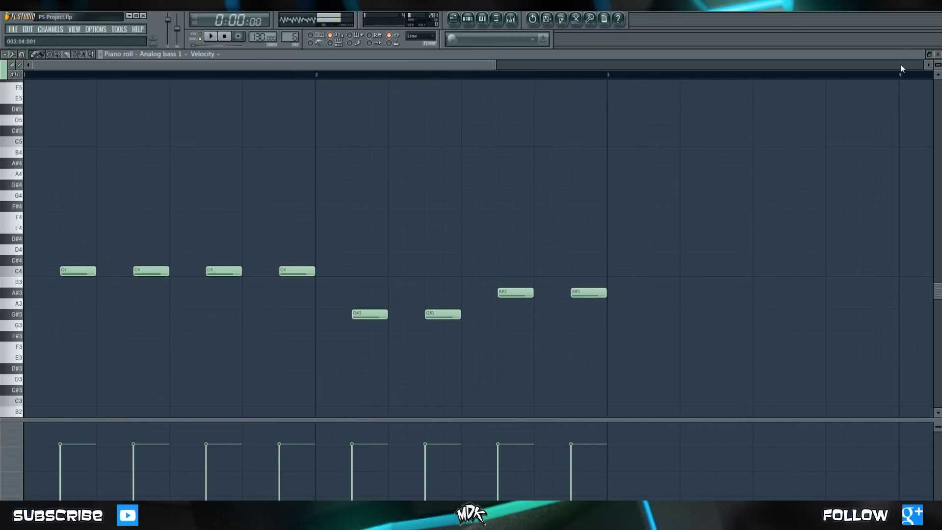
Close the piano roll and rename Track 5 in the playlist to Bass
click(937, 55)
key(F5)
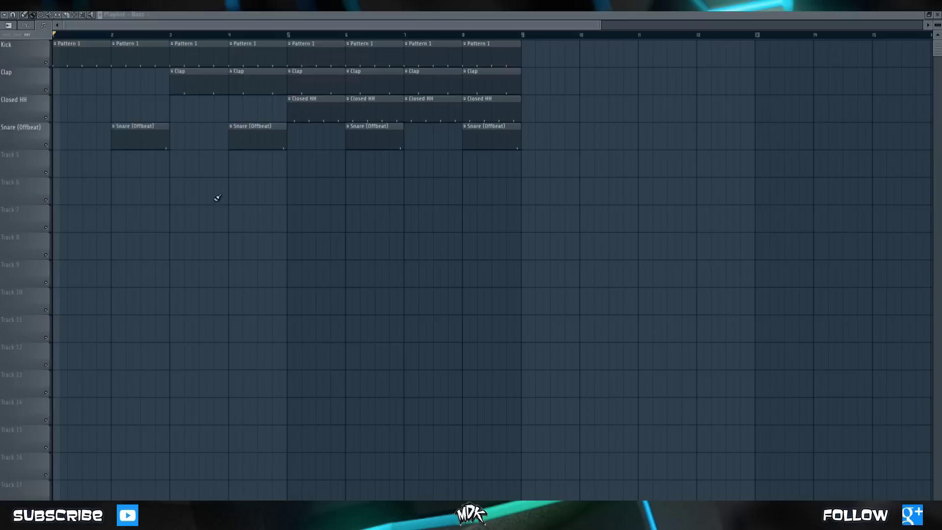
double_click(15, 161)
text(Bass)
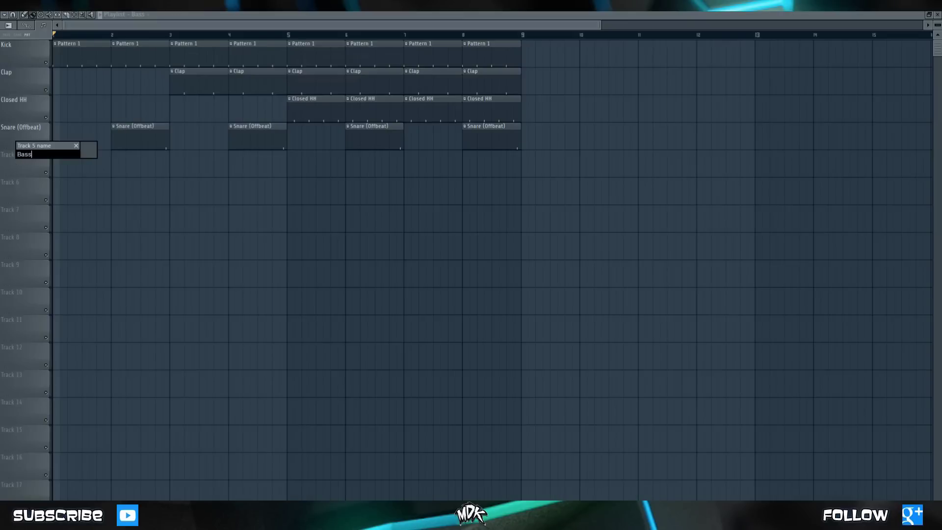
key(Return)
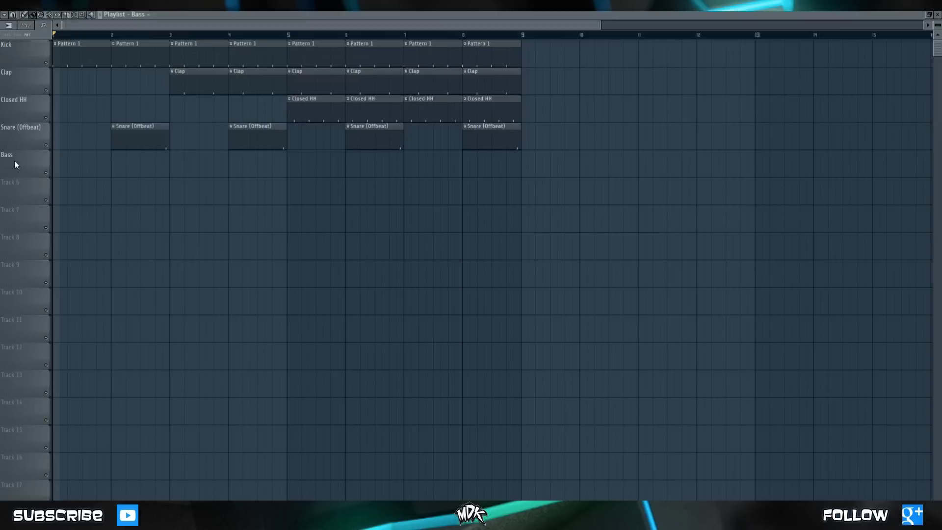
Paint the Bass pattern along the Bass track from bar 1 through bar 8 and play the arrangement
click(141, 15)
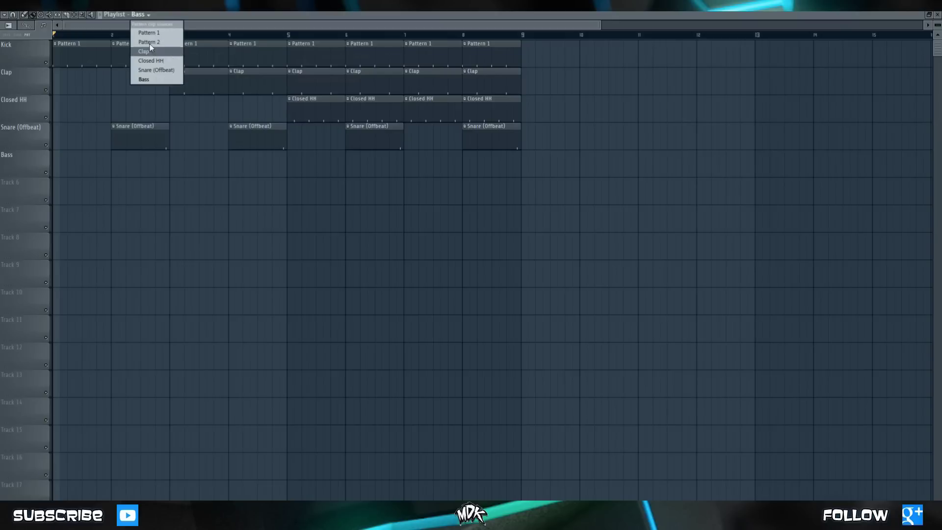
click(160, 79)
drag(60, 161, 408, 158)
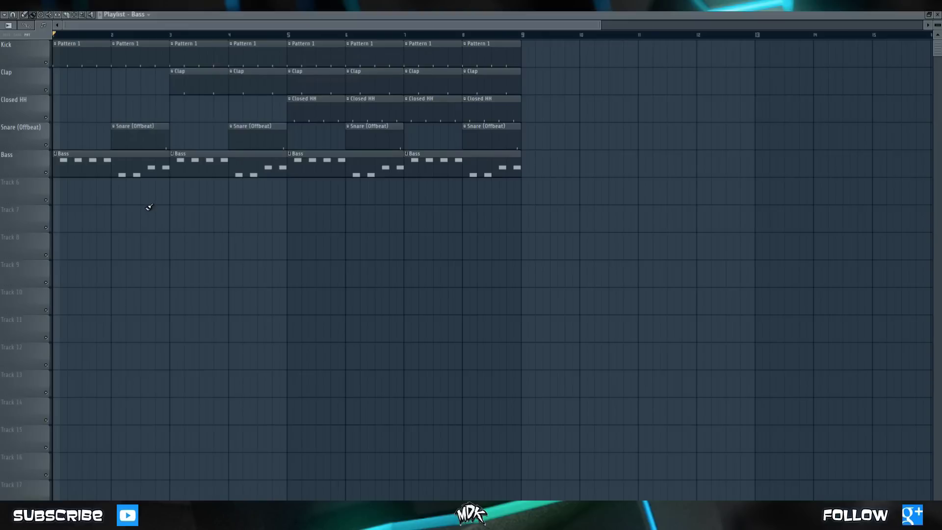
key(space)
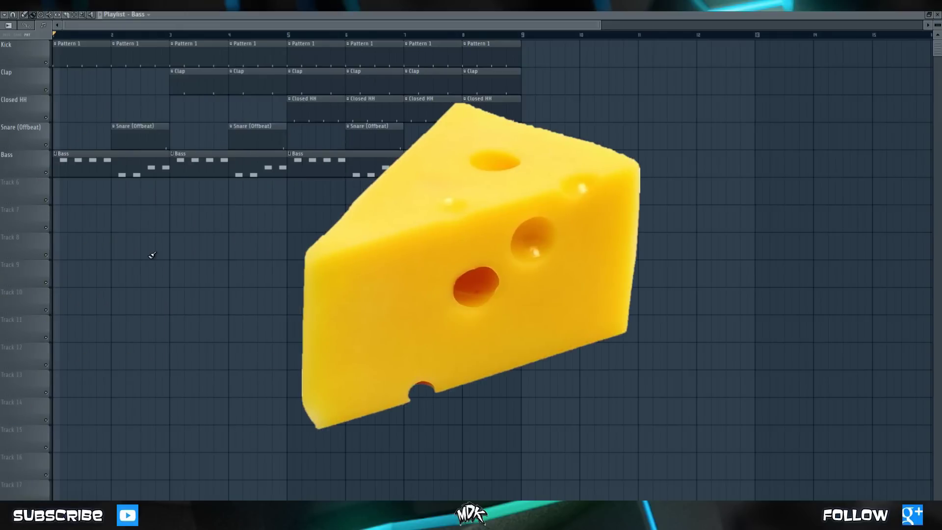
Return from the playlist to the channel rack and add an Audio clip channel
key(F5)
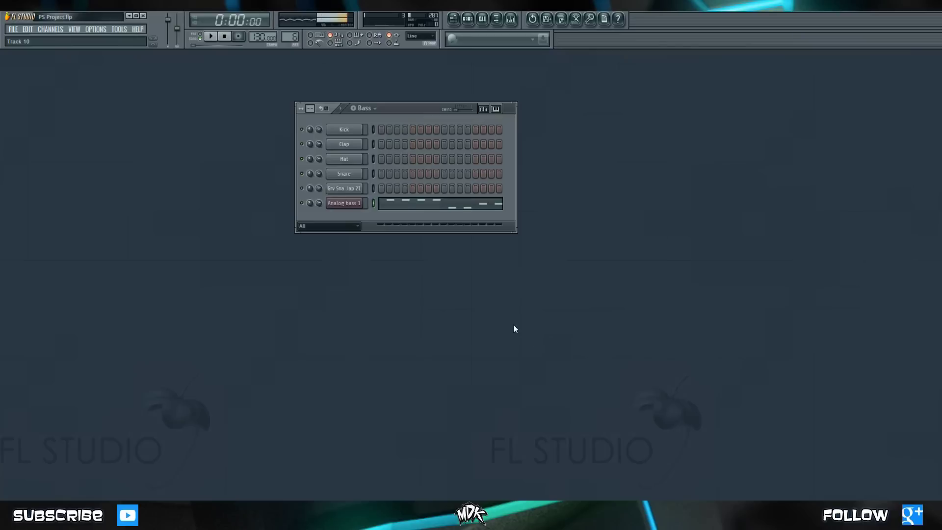
click(50, 30)
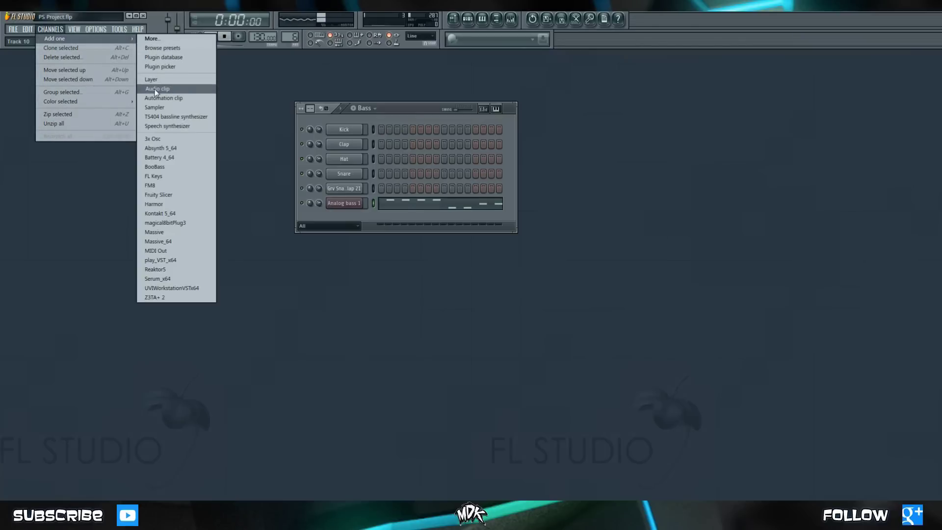
click(176, 92)
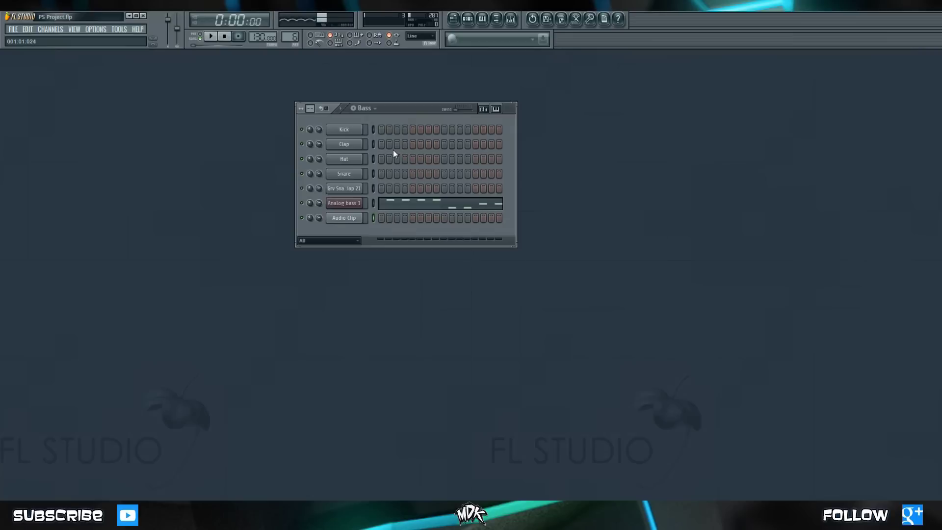
Load SFX Bass Sweep Drop from the SFX pack folder into the new audio clip channel and preview it
click(356, 217)
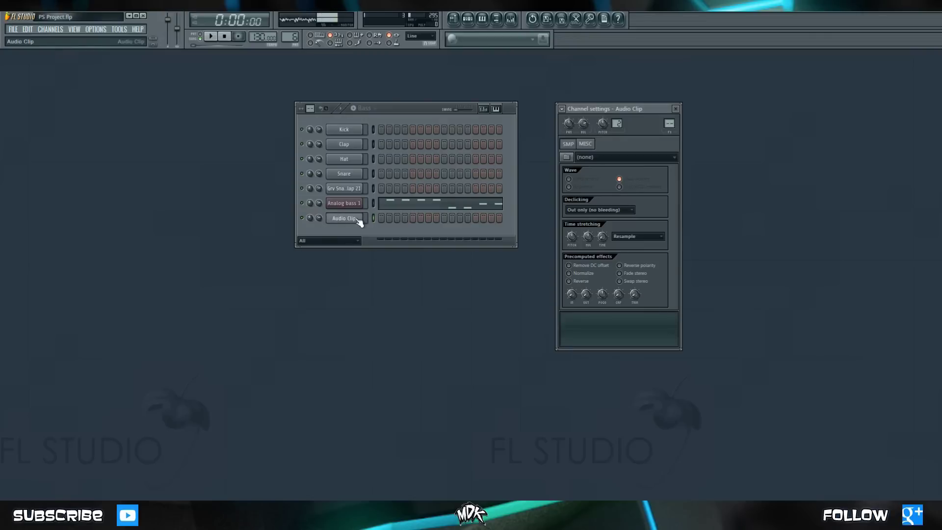
click(566, 157)
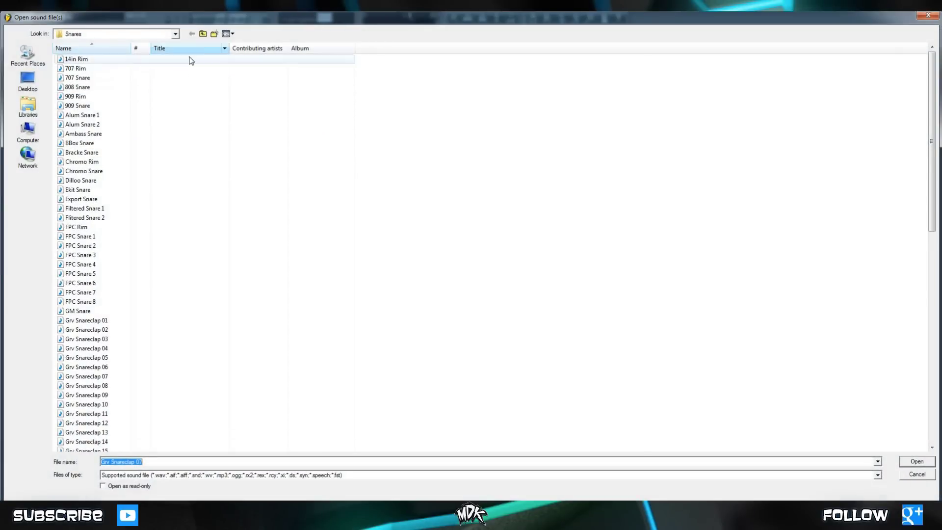
click(203, 33)
click(203, 33)
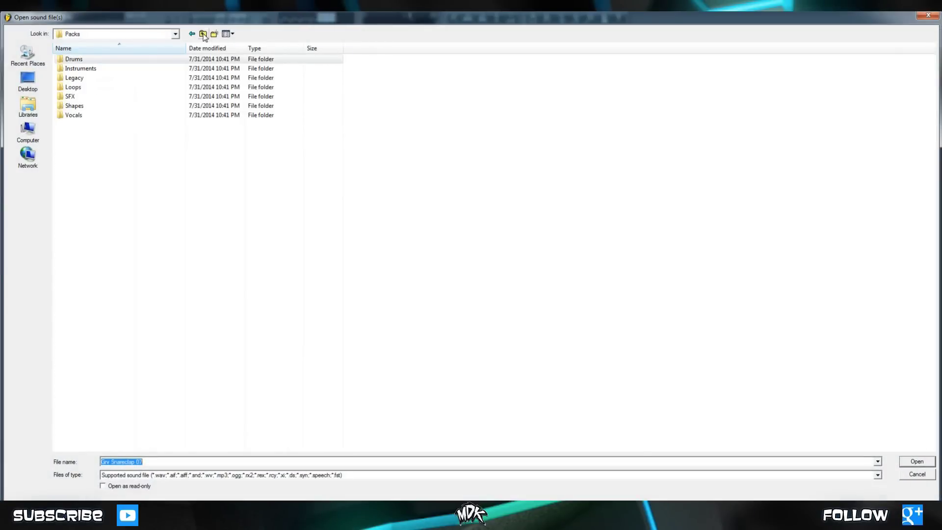
double_click(81, 98)
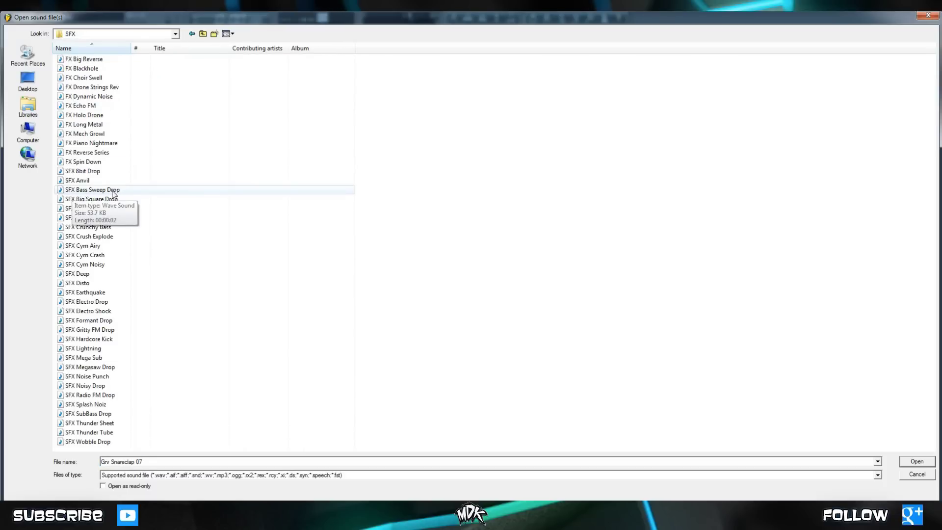
double_click(99, 191)
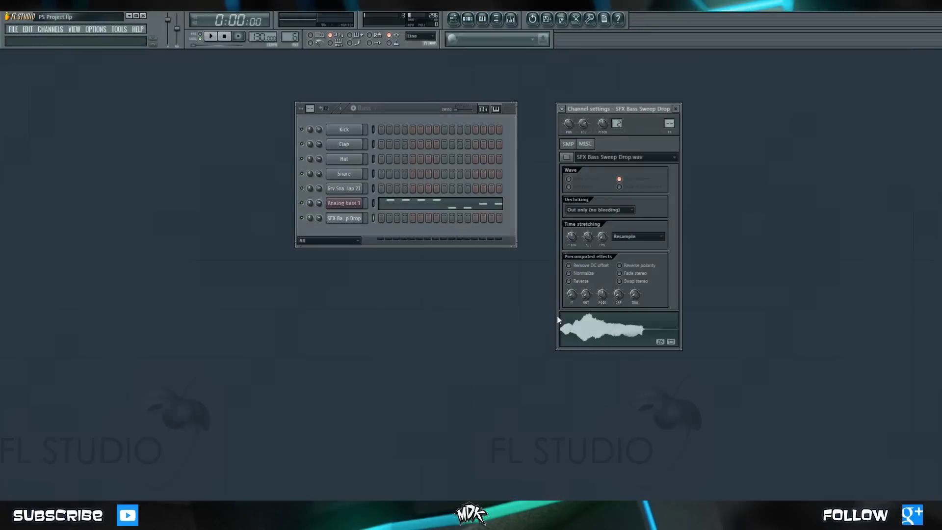
click(611, 336)
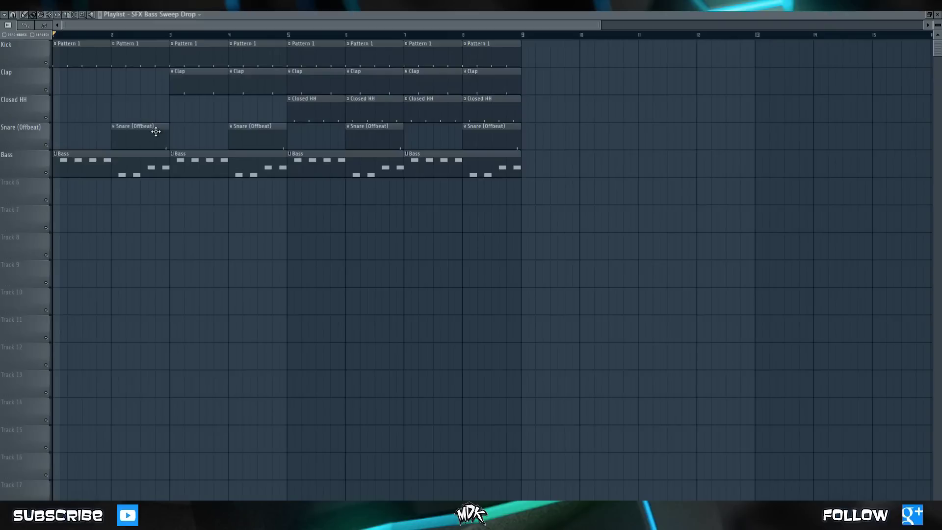
Place the SFX Bass Sweep Drop clip on Track 7 starting at beat 4 of bar 3, and lower its channel volume slightly
click(185, 14)
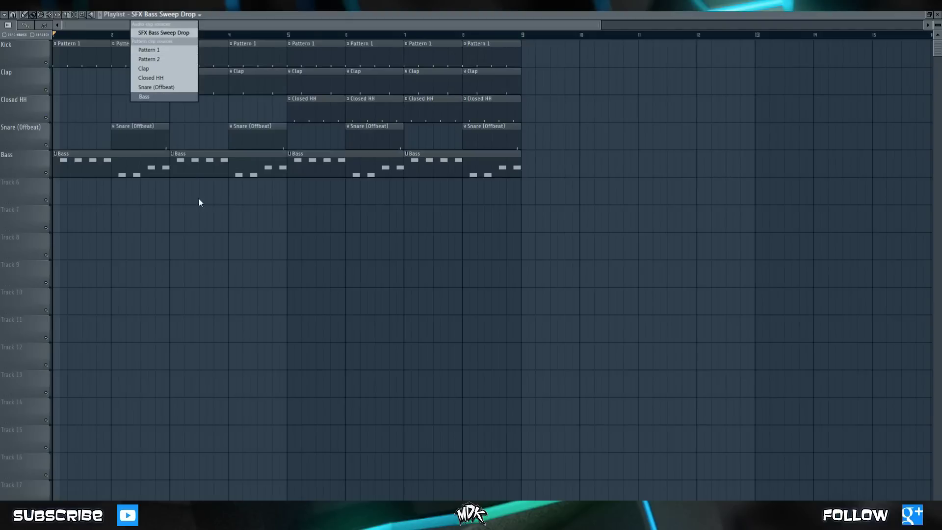
click(158, 34)
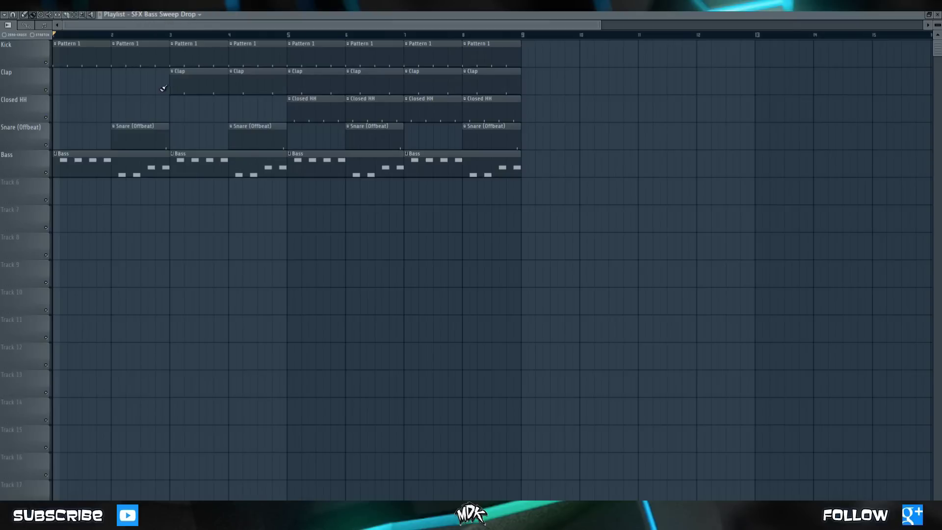
click(182, 221)
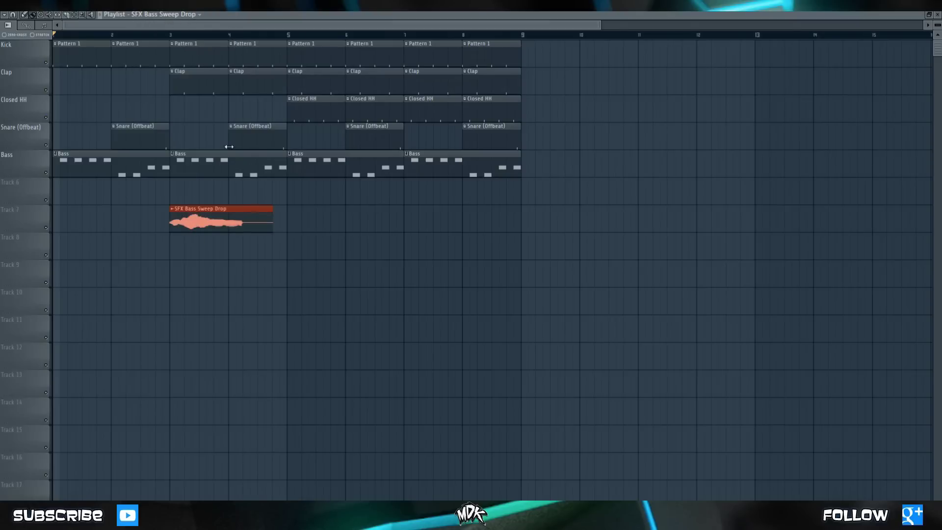
drag(210, 227, 238, 228)
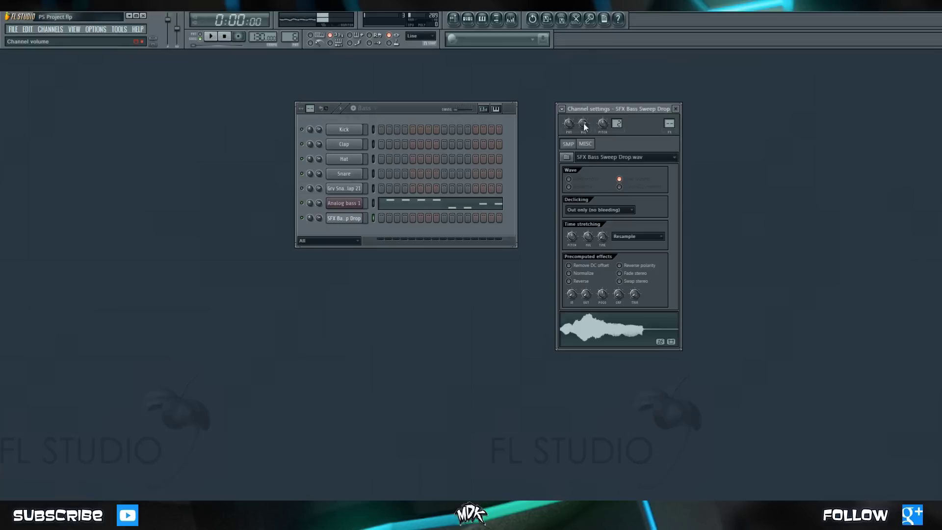
drag(584, 128, 584, 135)
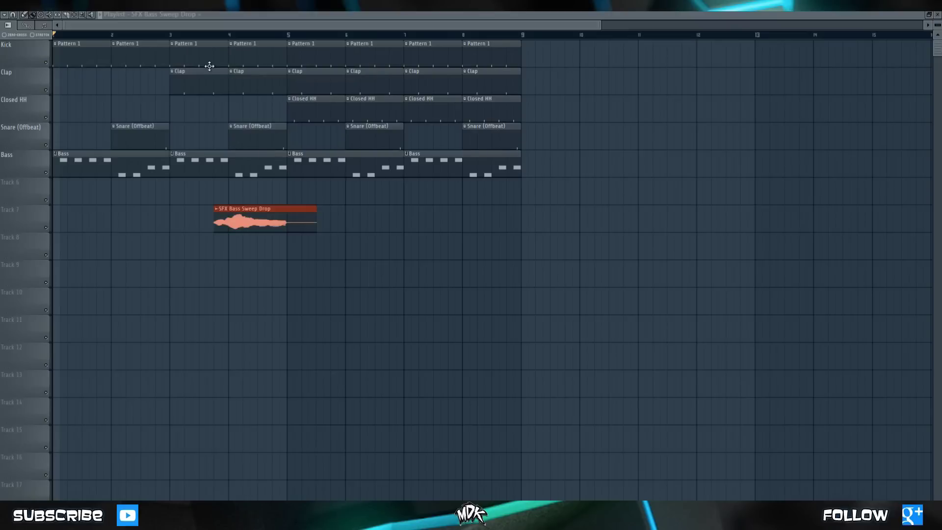
Delete the bar 4 clips from the Kick and Clap tracks and play the arrangement from the start
right_click(263, 106)
right_click(262, 81)
right_click(260, 57)
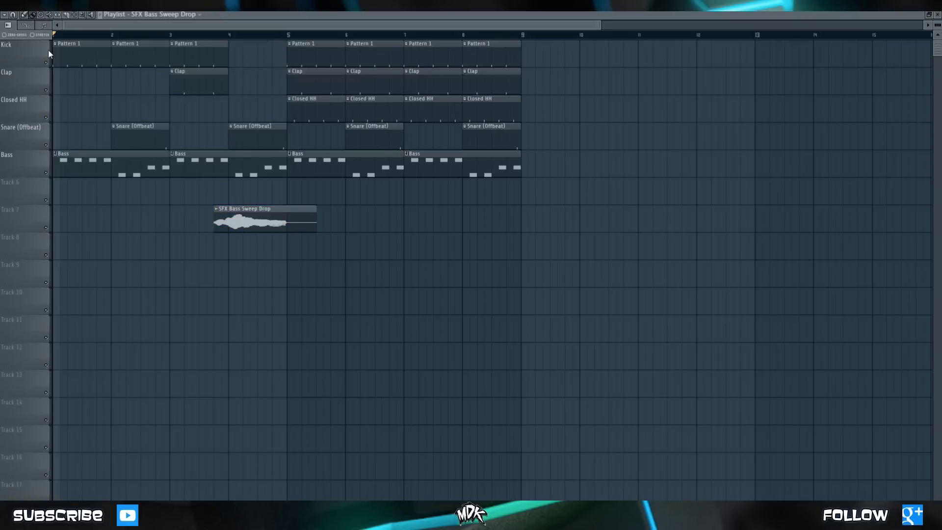
key(space)
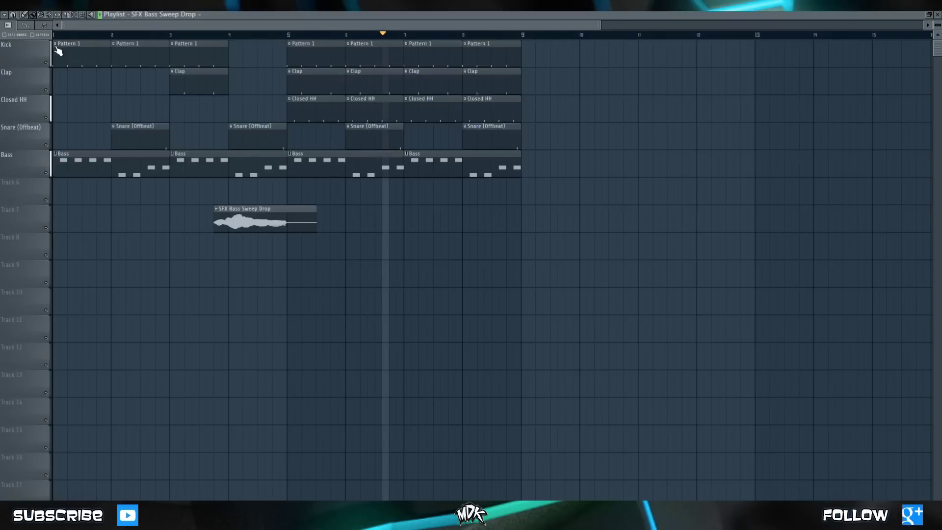
key(space)
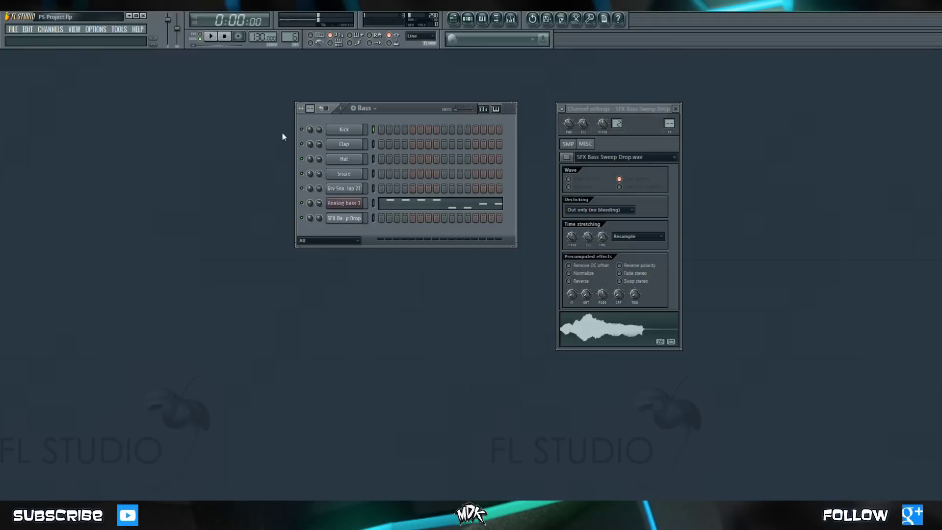
Add the SFX Cym Airy sample from the browser's SFX pack as an audio clip on Track 9 at bar 4
click(497, 19)
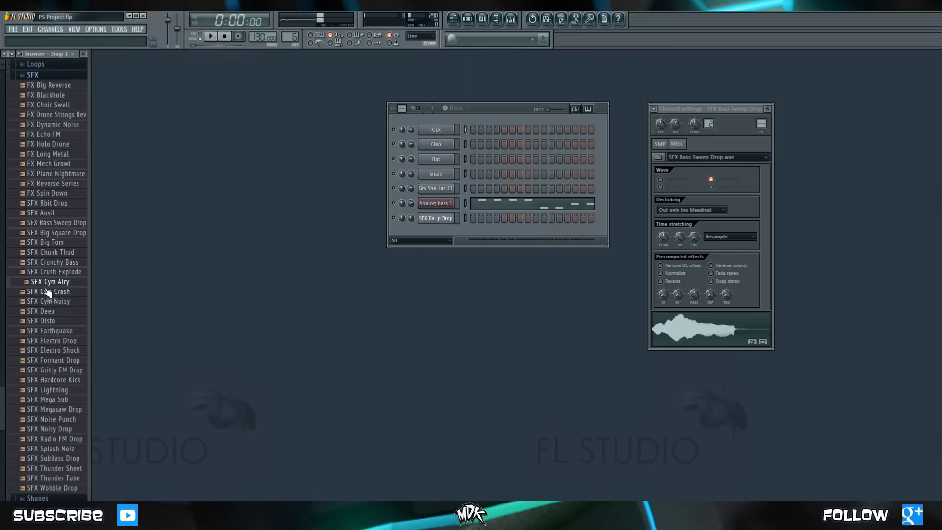
drag(37, 285, 234, 280)
key(F5)
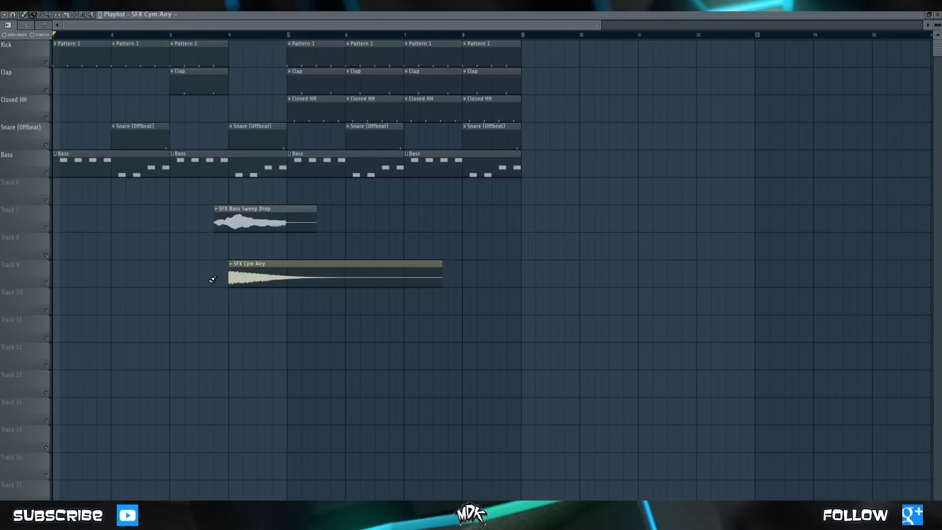
Leave the playlist and set the channel rack filter to show all channels
key(F5)
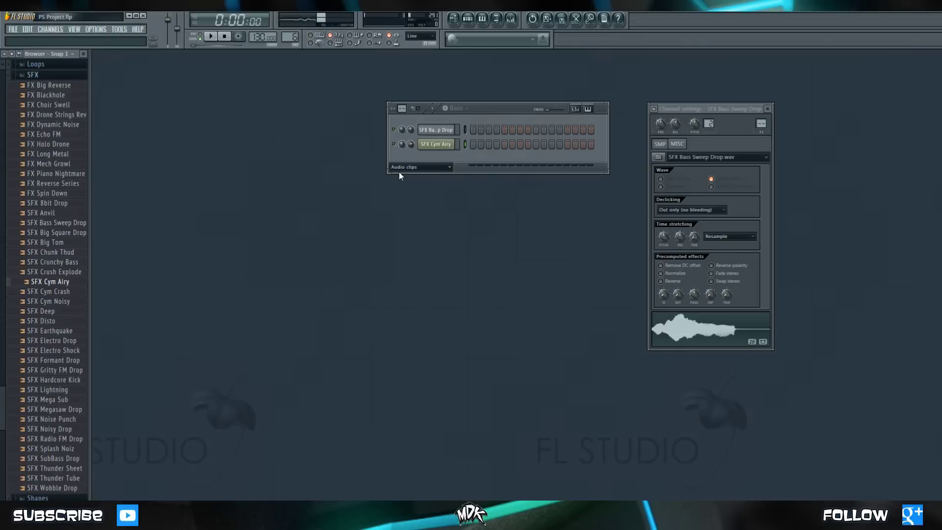
click(446, 170)
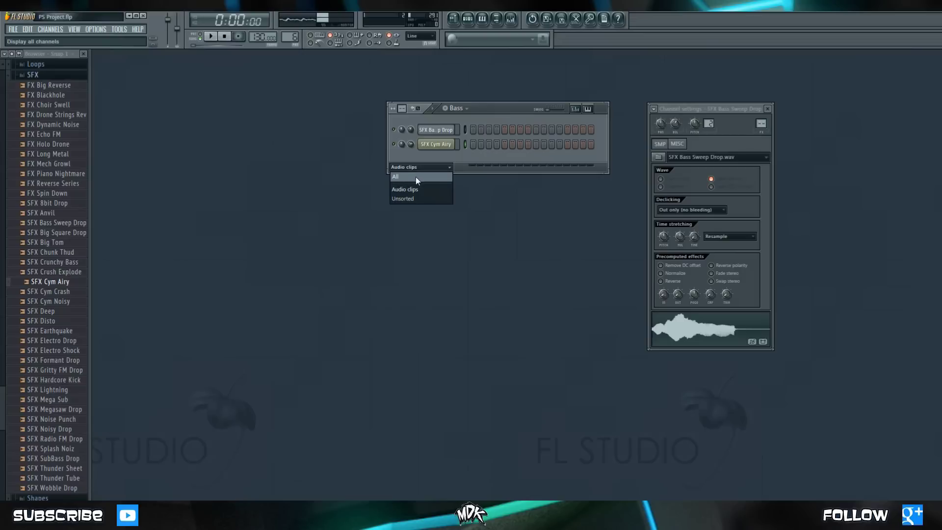
click(414, 176)
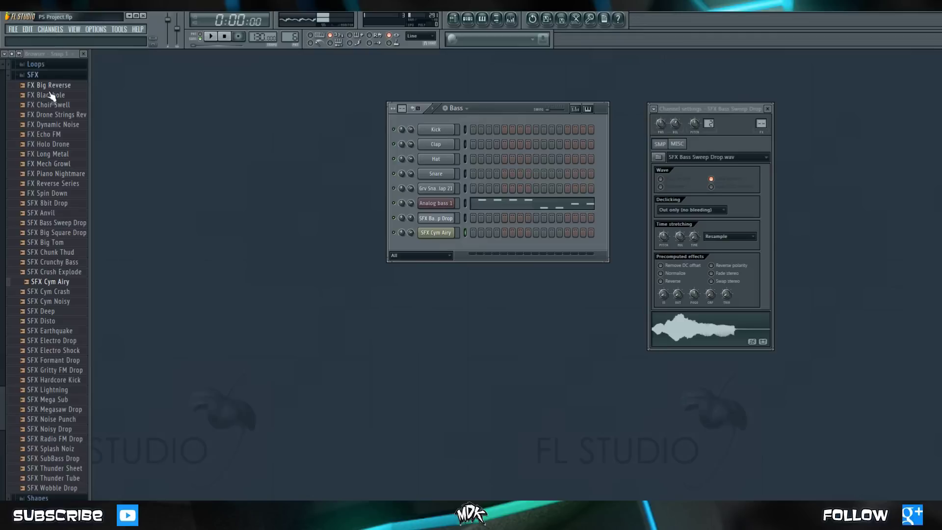
Add the FL Keys plugin as a new channel from the plugin database's Generators, Sampler, ROMpler category
click(34, 74)
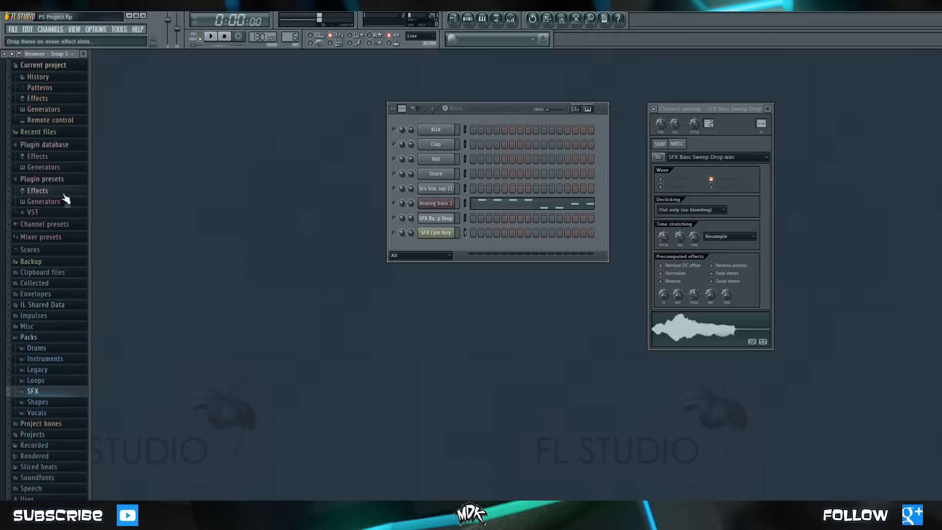
click(43, 145)
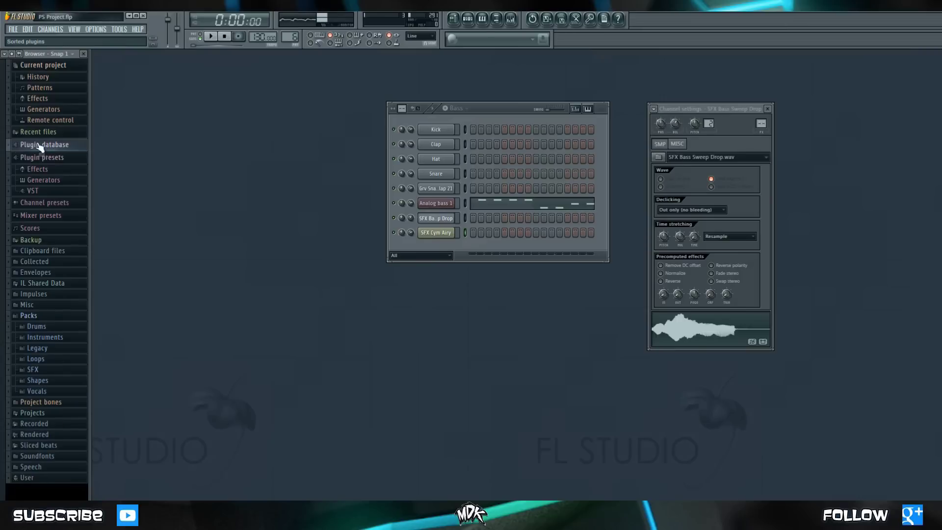
click(68, 146)
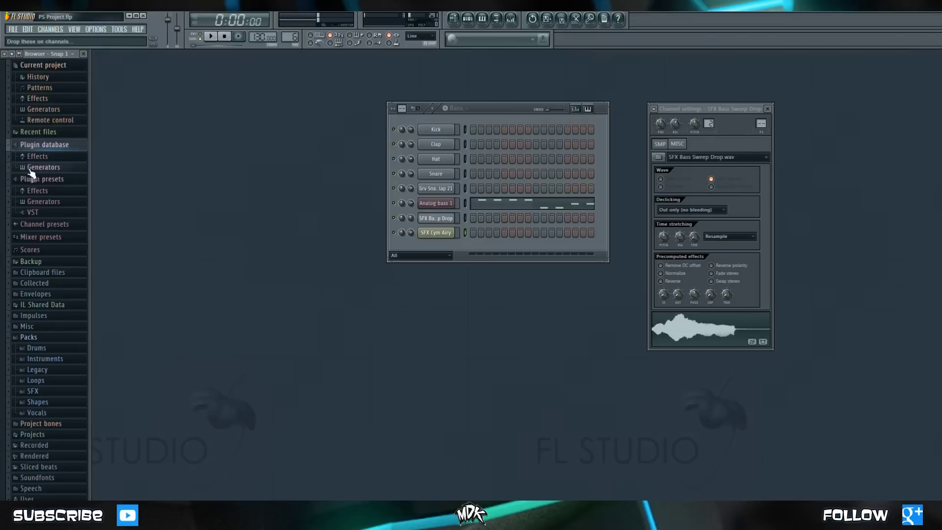
click(63, 169)
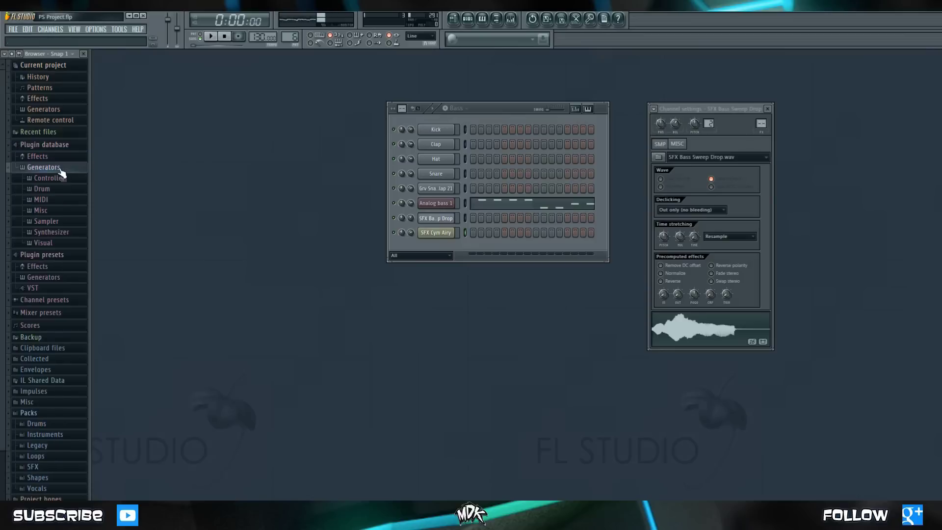
click(59, 221)
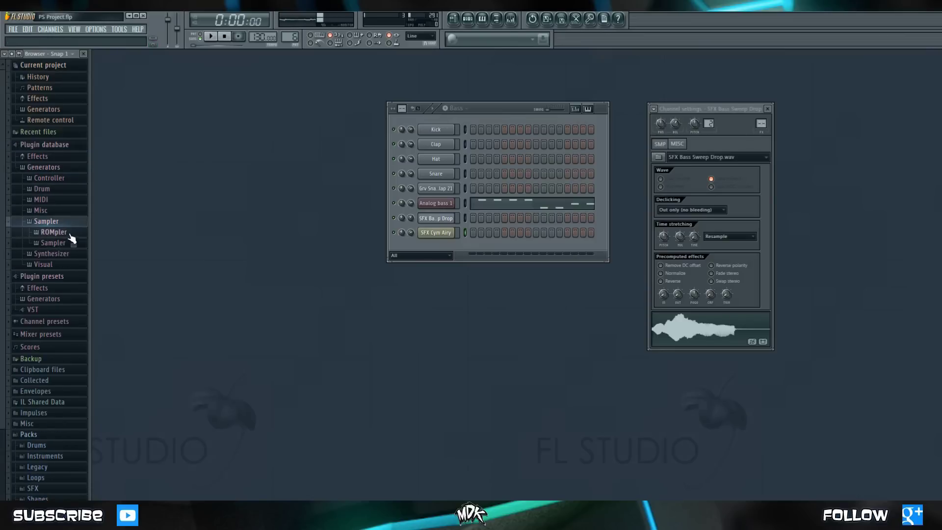
click(70, 236)
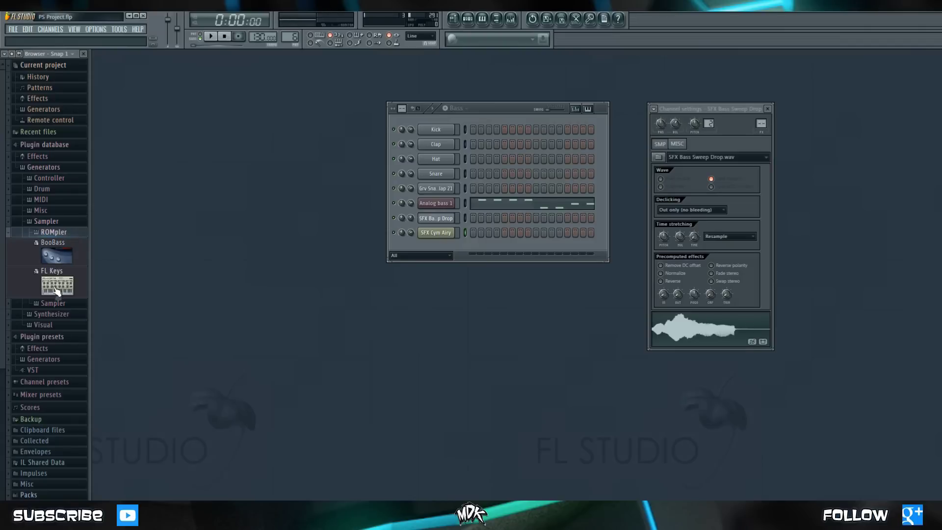
drag(54, 287, 429, 243)
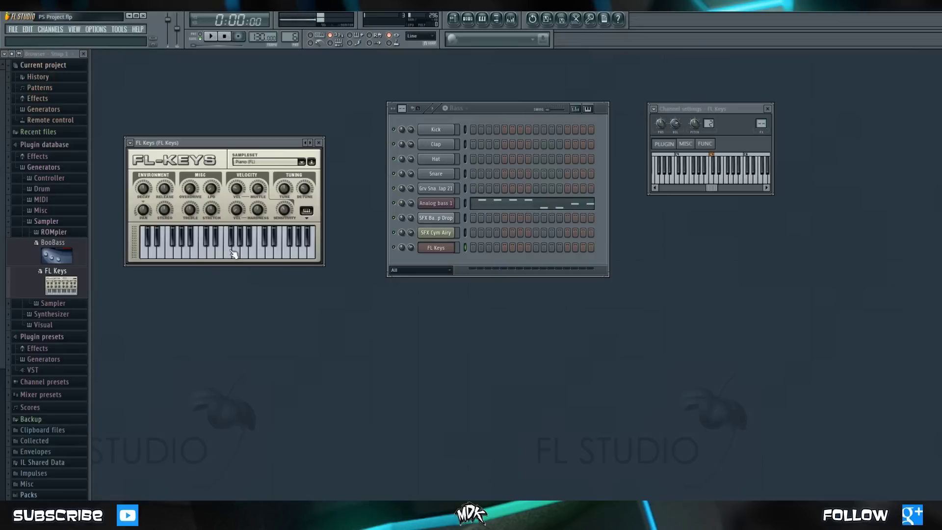
Look over the instruments offered for new channels without adding one, and close the browser
click(51, 29)
mouse_move(59, 38)
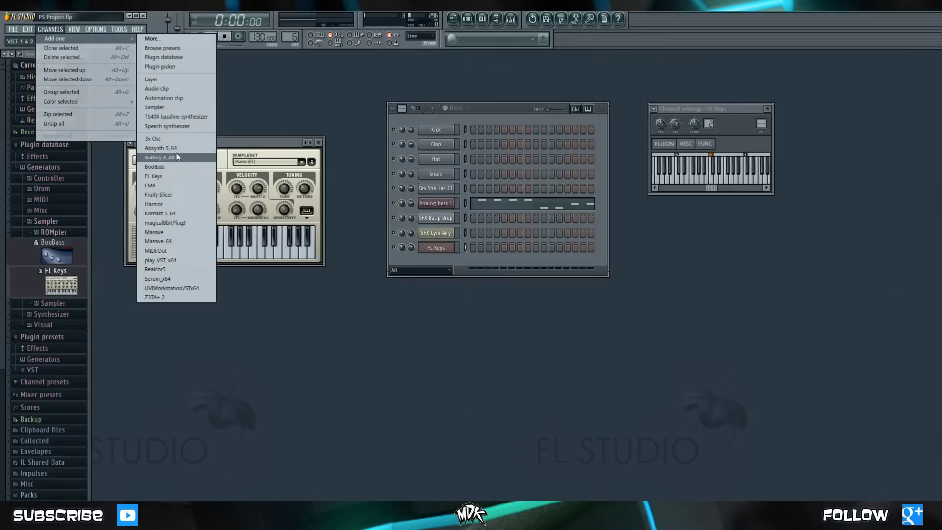
click(316, 99)
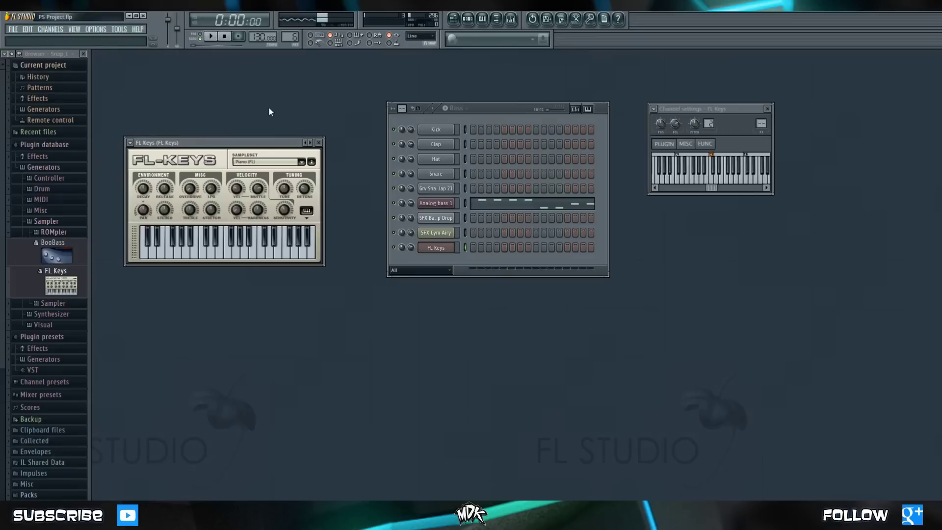
click(83, 54)
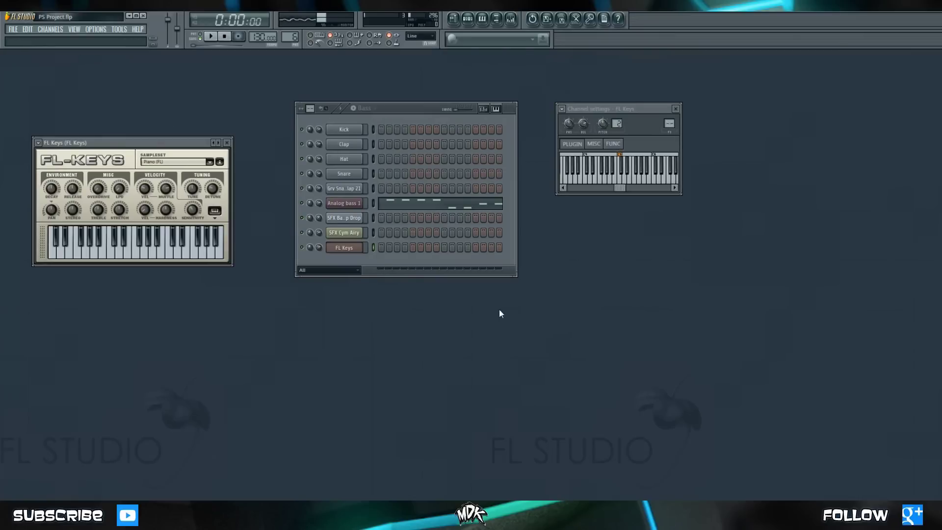
click(49, 30)
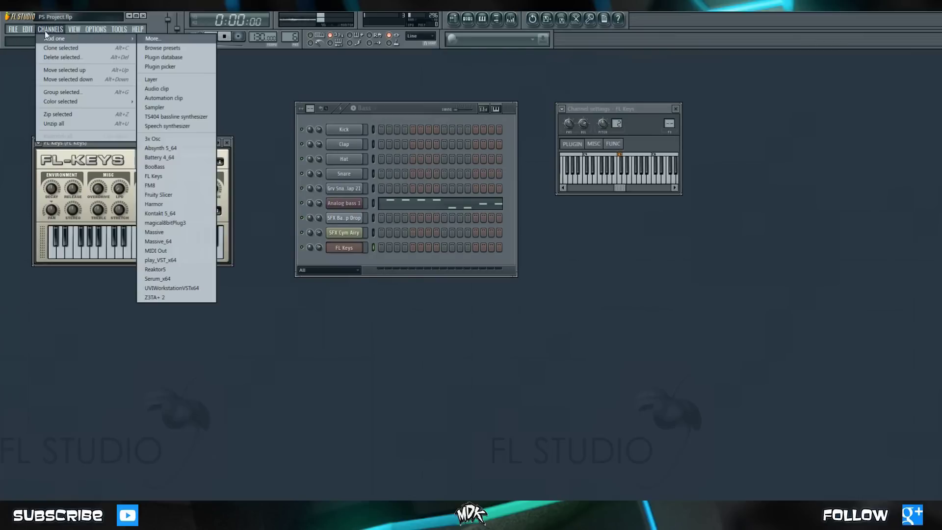
click(108, 288)
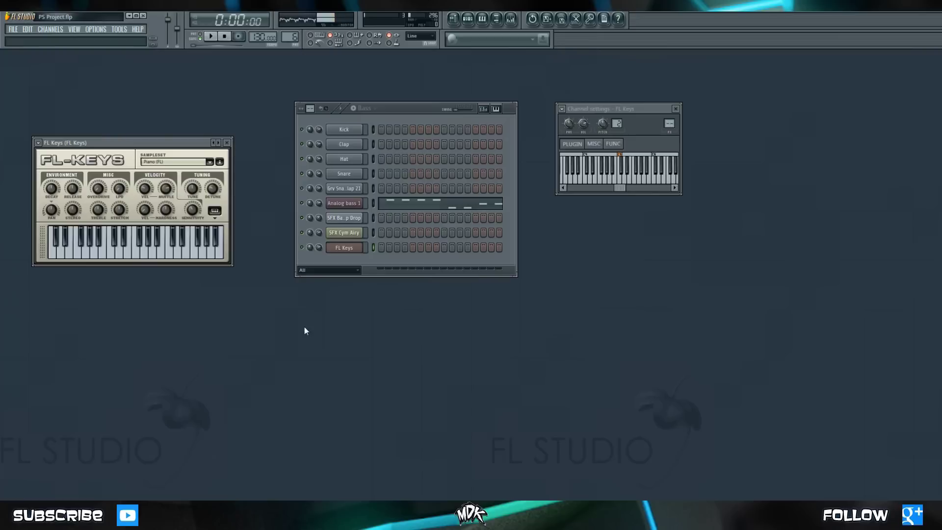